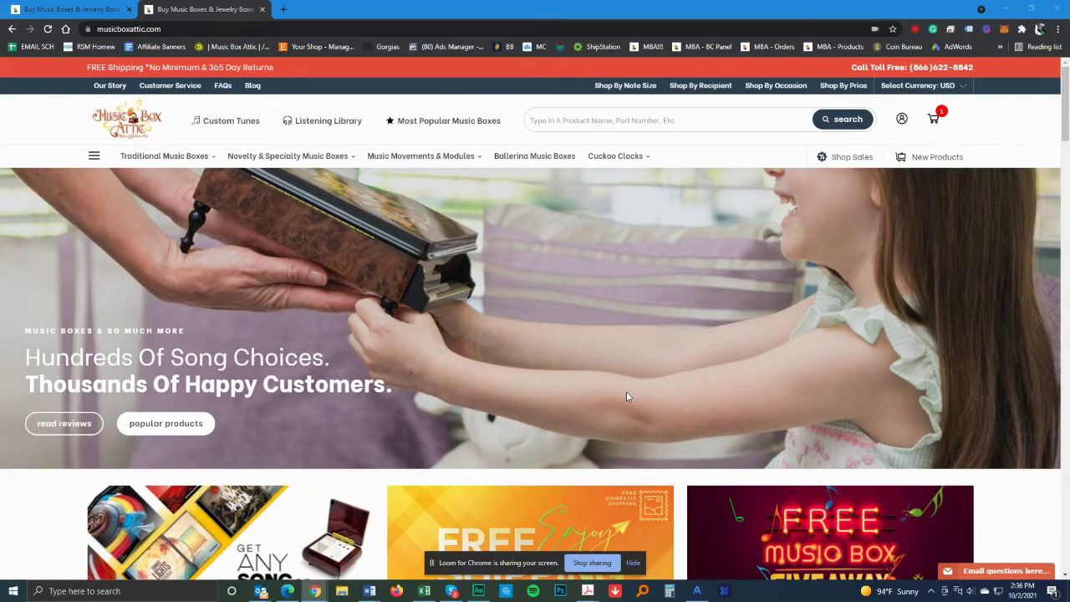
Scroll through the homepage, then bring up the Novelty & Specialty Music Boxes mega menu.
scroll(612, 395, "down", 5)
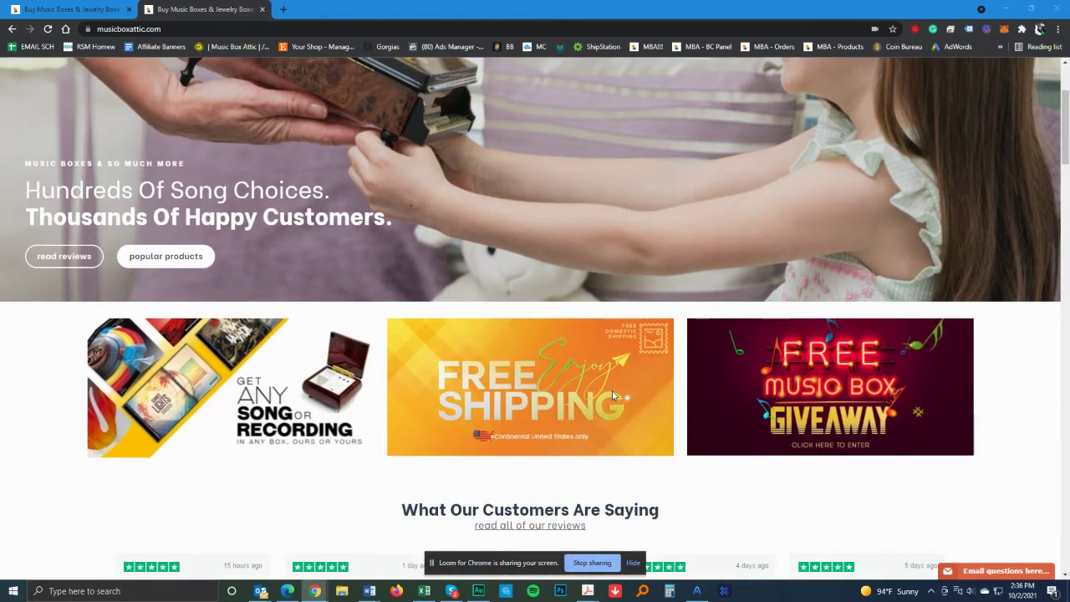
scroll(612, 396, "down", 1)
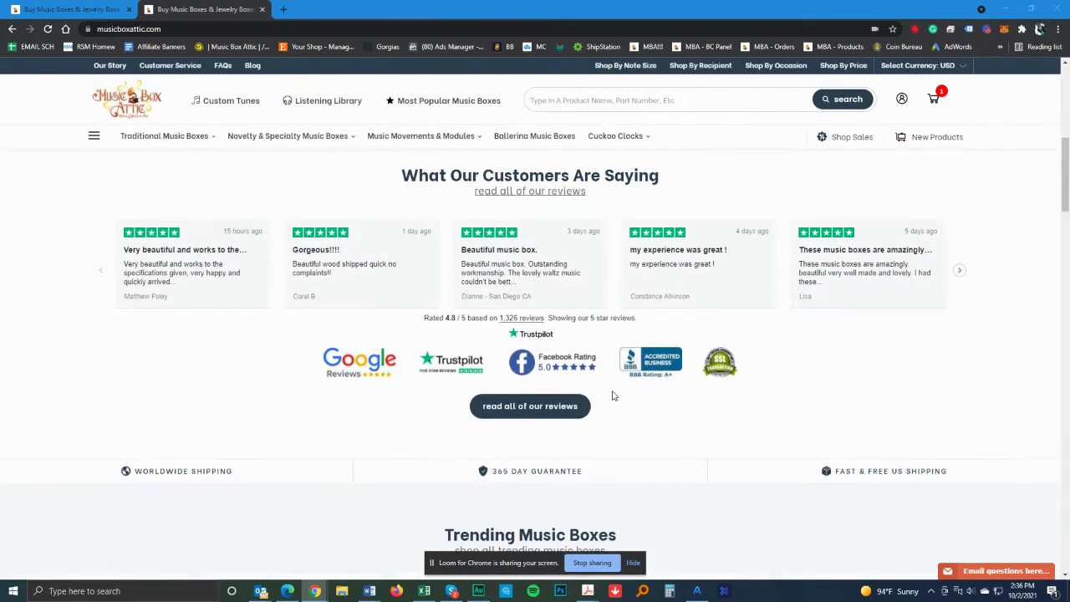
scroll(613, 396, "down", 2)
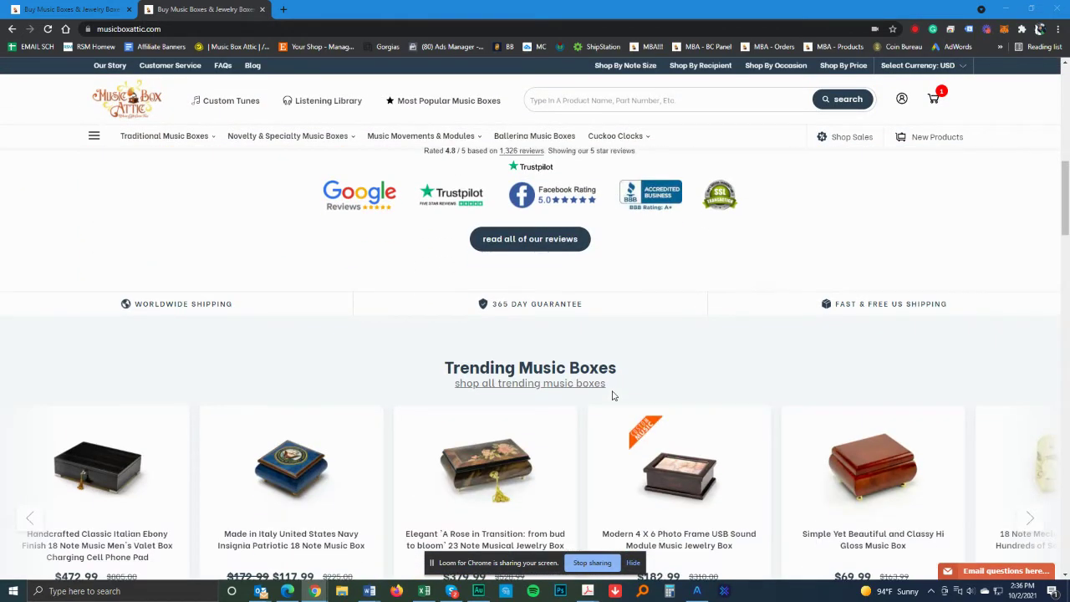
scroll(612, 395, "down", 1)
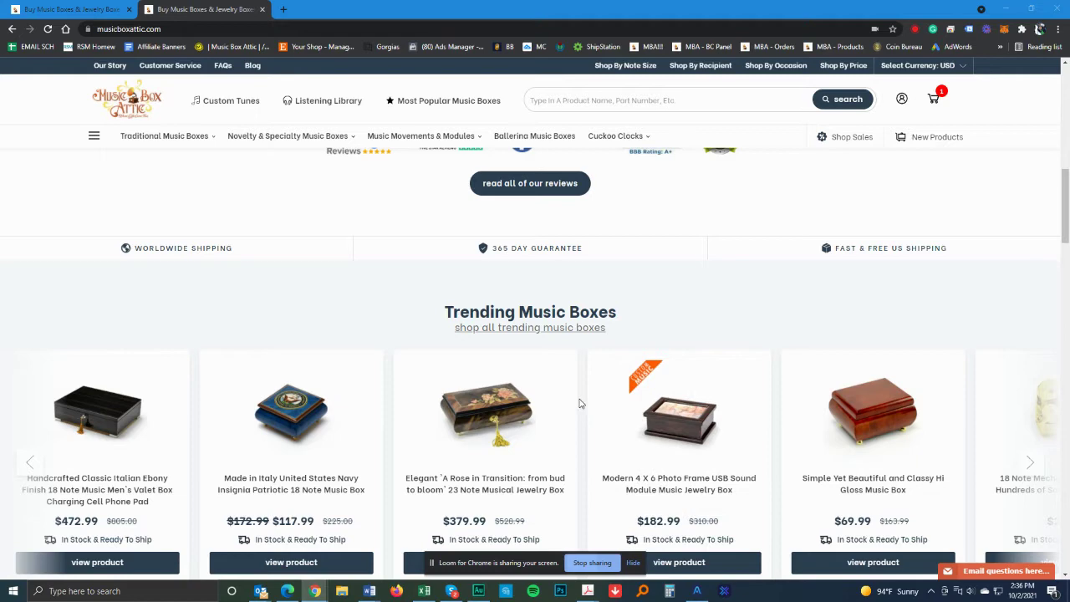
scroll(585, 408, "up", 3)
scroll(583, 410, "up", 5)
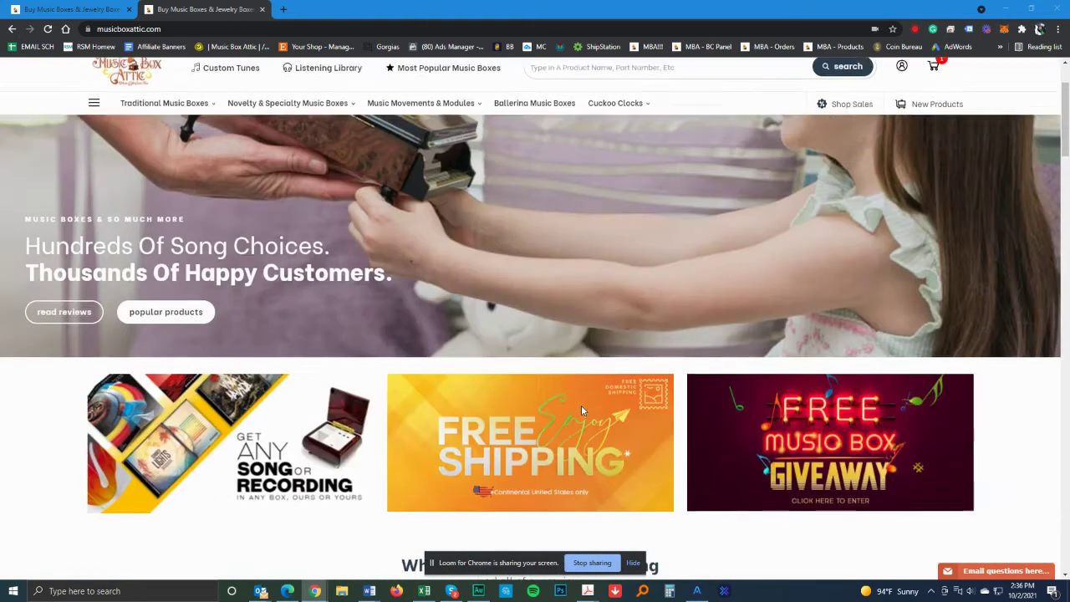
mouse_move(243, 157)
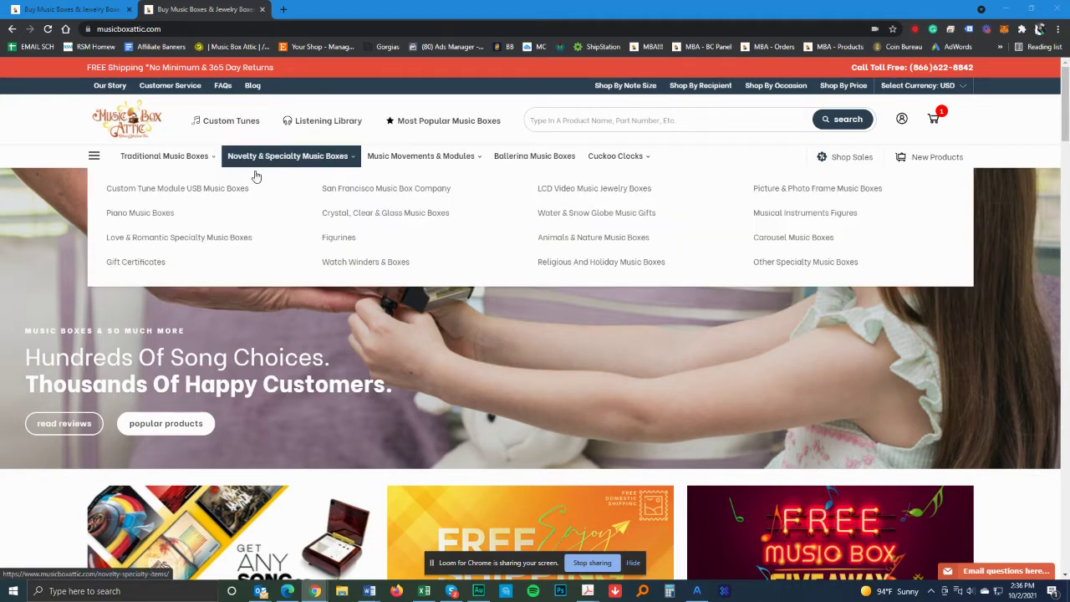
Open the Custom Tune Module USB Music Boxes category and scroll its listing.
left_click(202, 192)
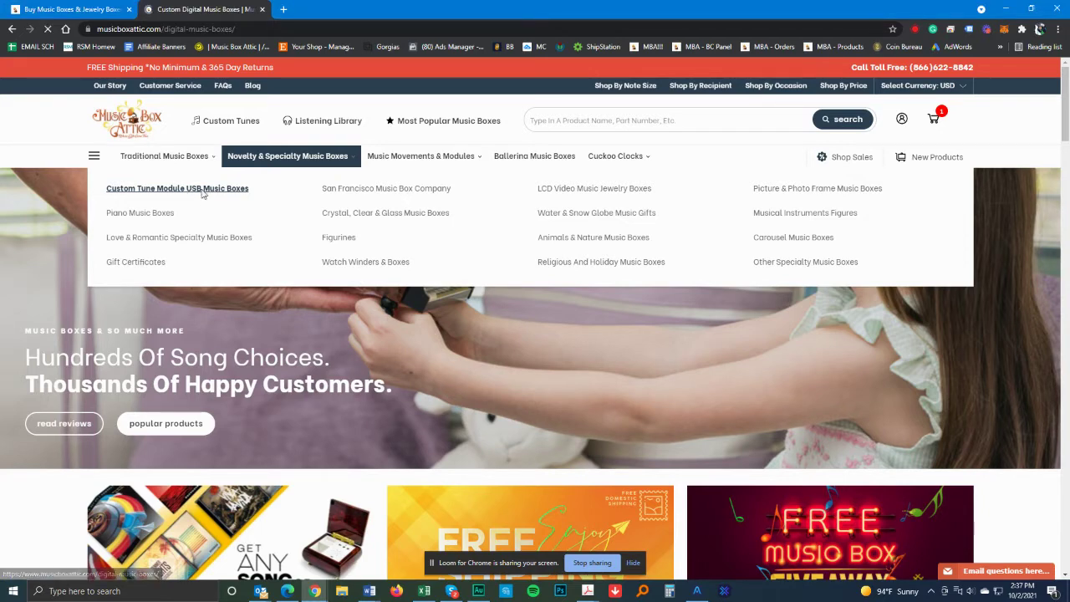
scroll(449, 285, "down", 2)
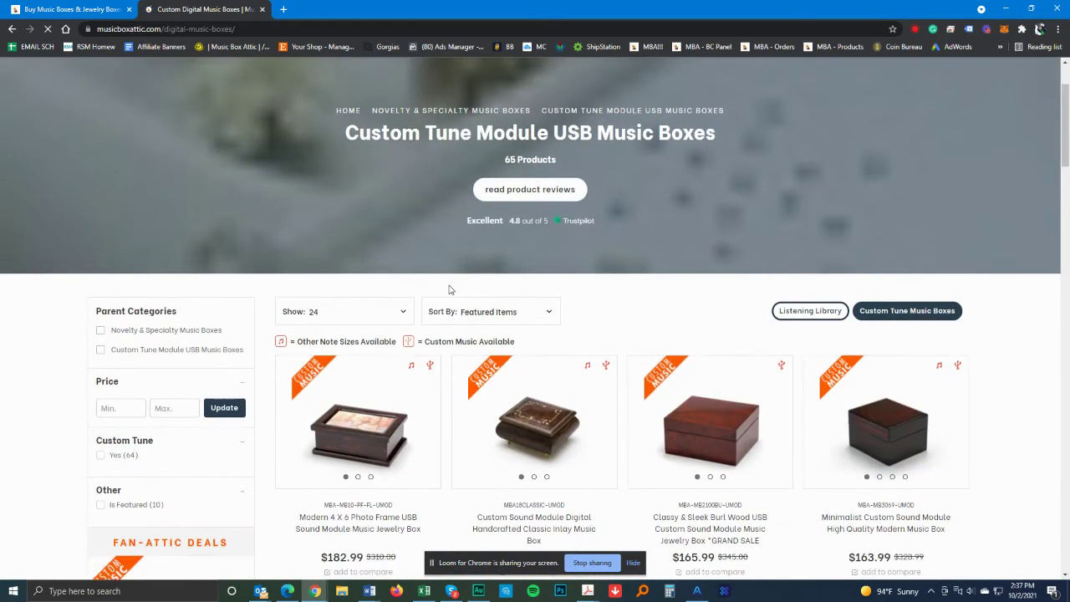
scroll(449, 290, "down", 1)
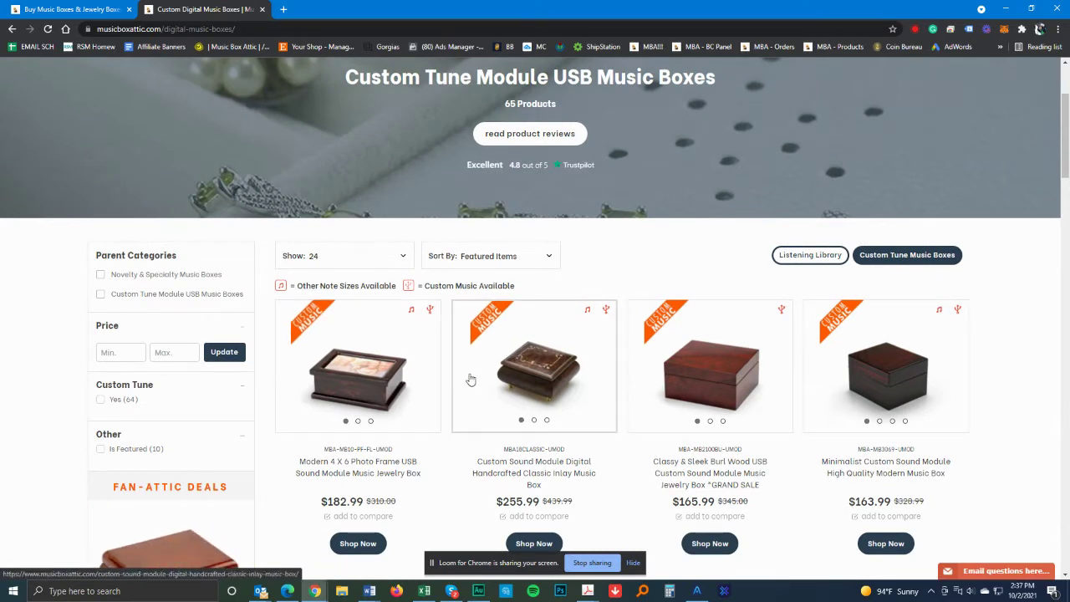
Open the Modern 4 X 6 Photo Frame USB Sound Module Music Jewelry Box product page.
left_click(381, 378)
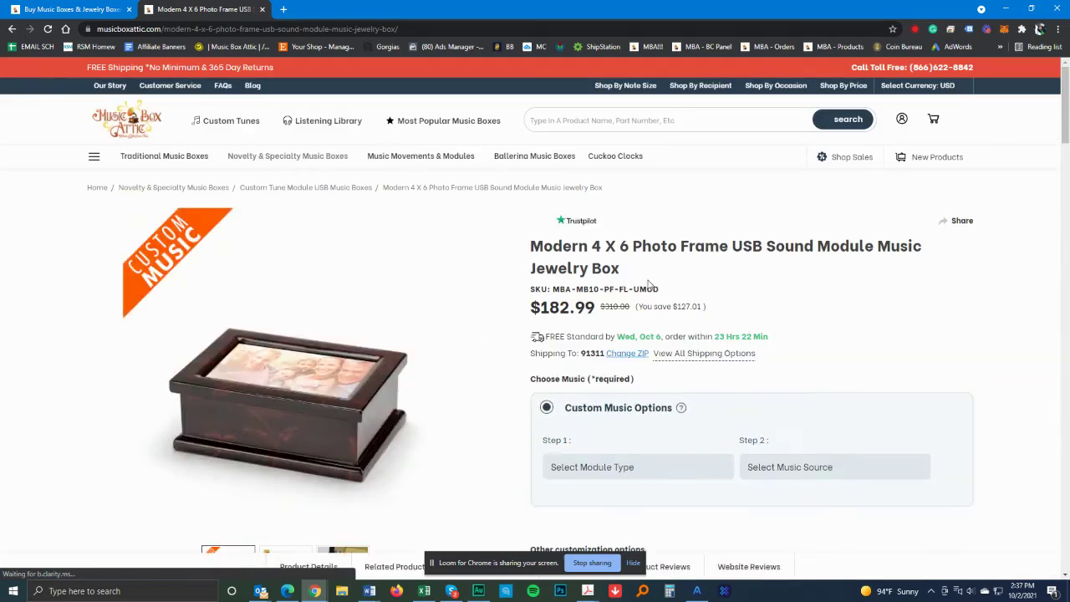
scroll(636, 289, "down", 2)
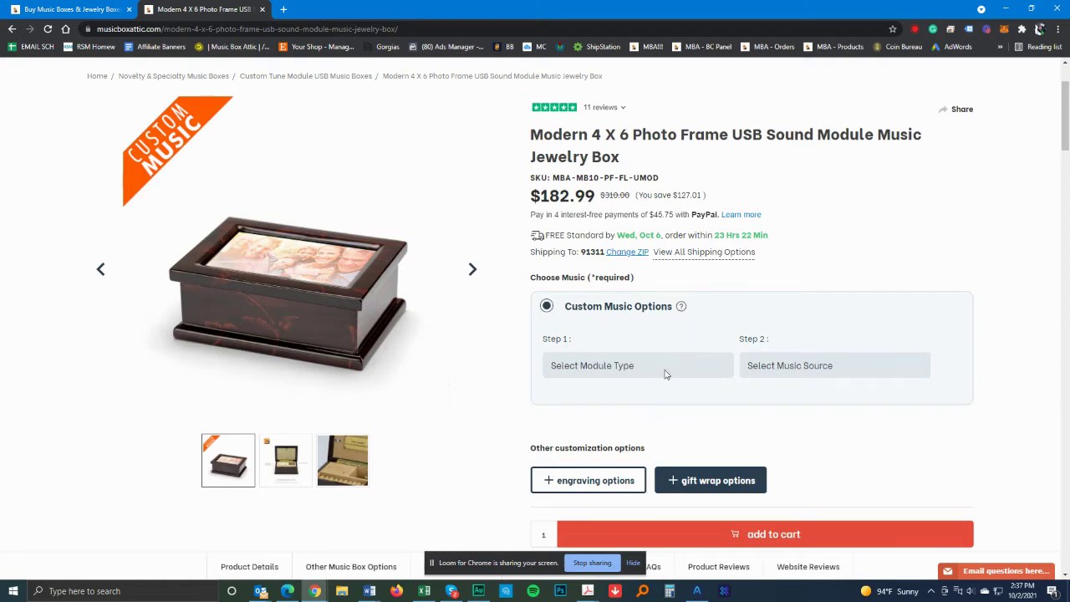
scroll(660, 377, "up", 2)
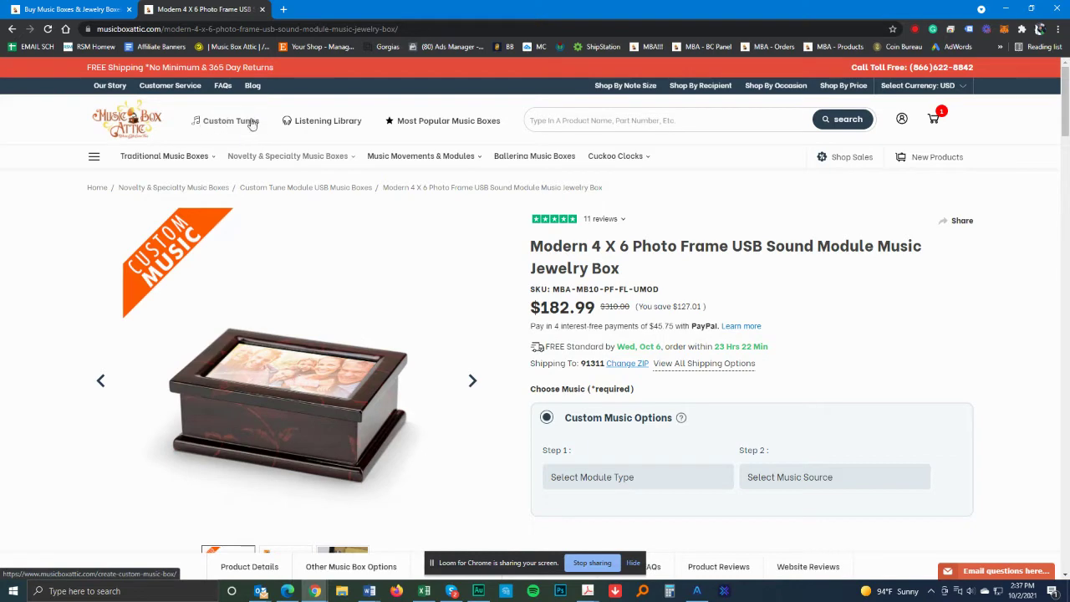
scroll(276, 134, "down", 1)
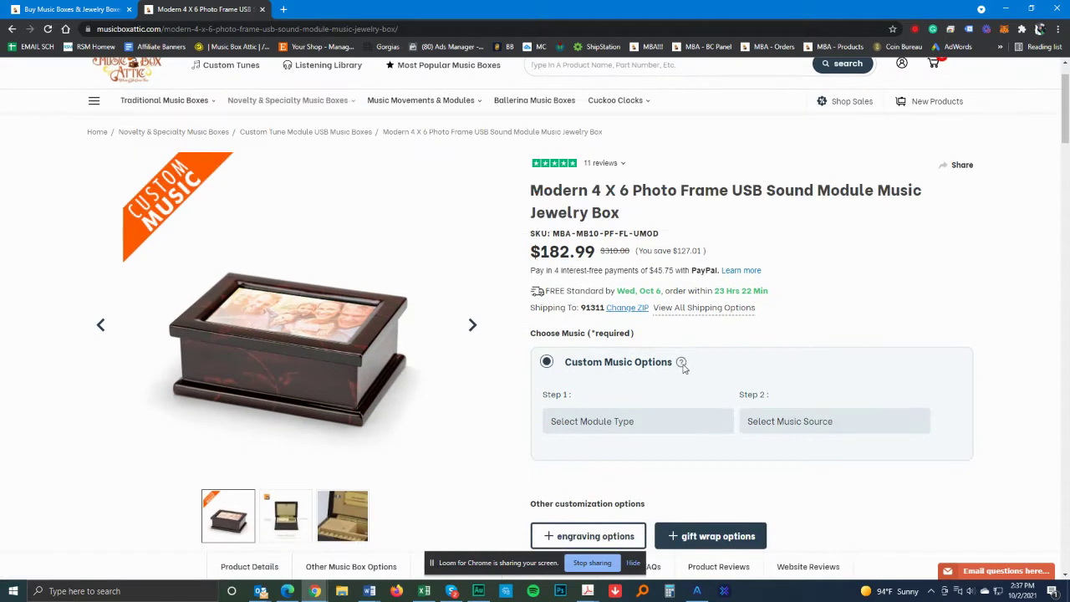
left_click(682, 362)
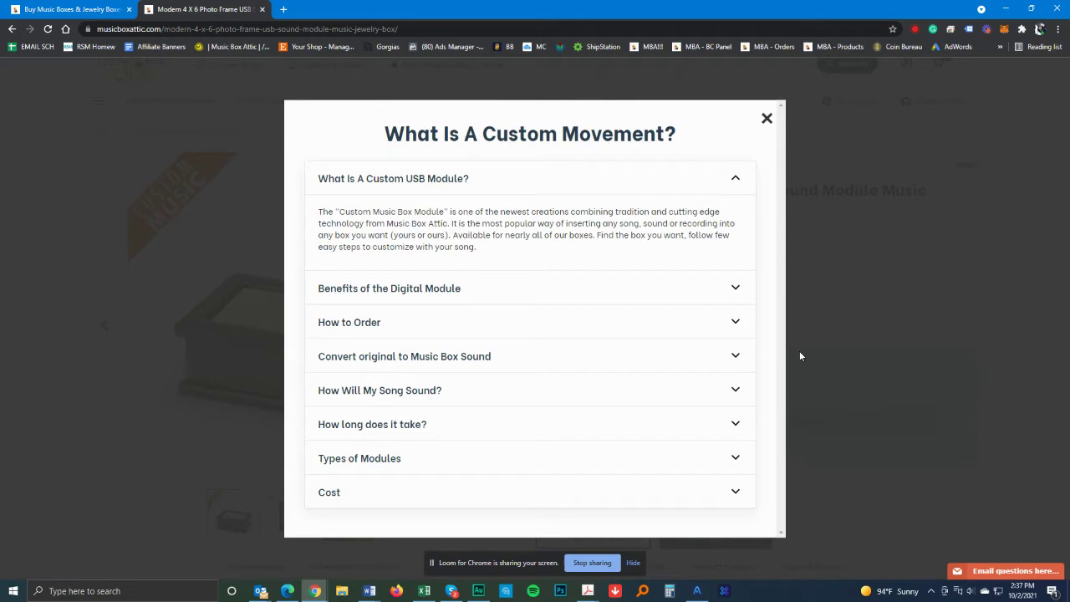
left_click(603, 465)
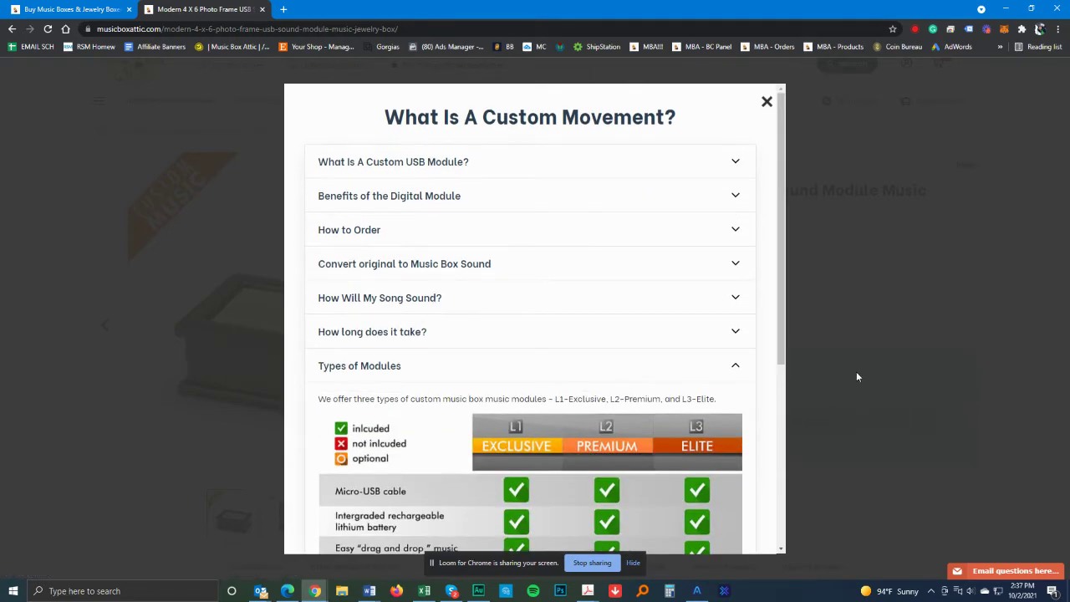
left_click(856, 377)
scroll(622, 358, "down", 1)
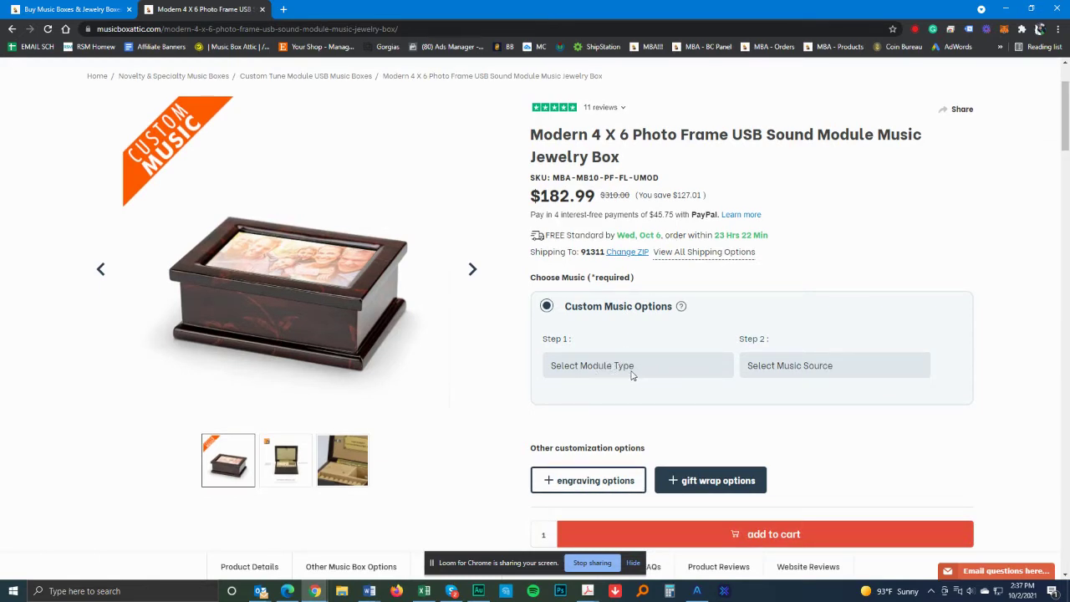
Choose L1 - Sensor/USB/Recharge as the Step 1 module type, then open the Step 2 music source list.
left_click(632, 375)
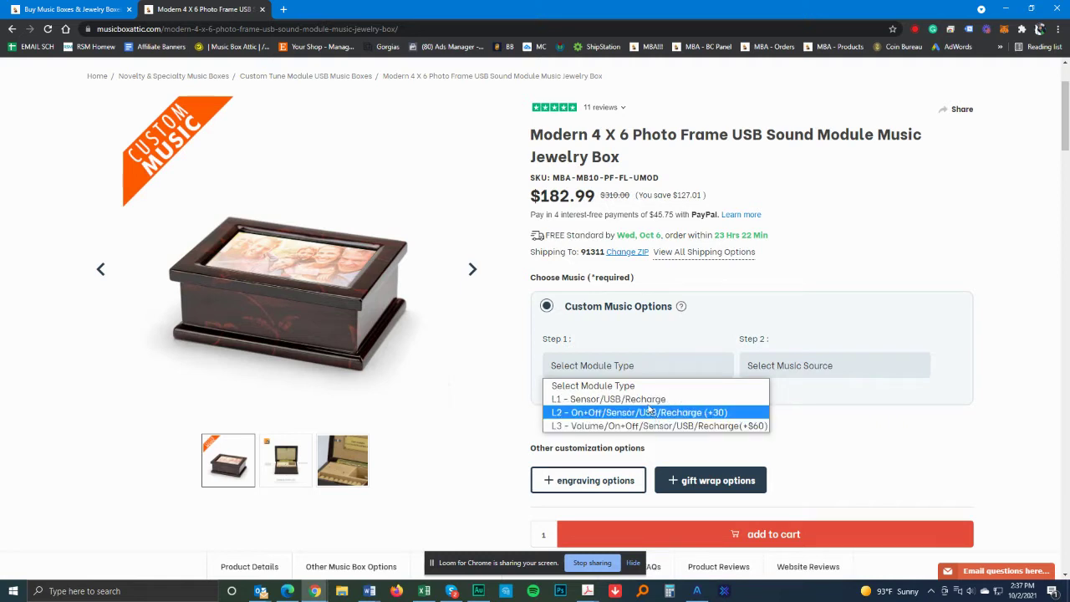
left_click(649, 400)
left_click(773, 369)
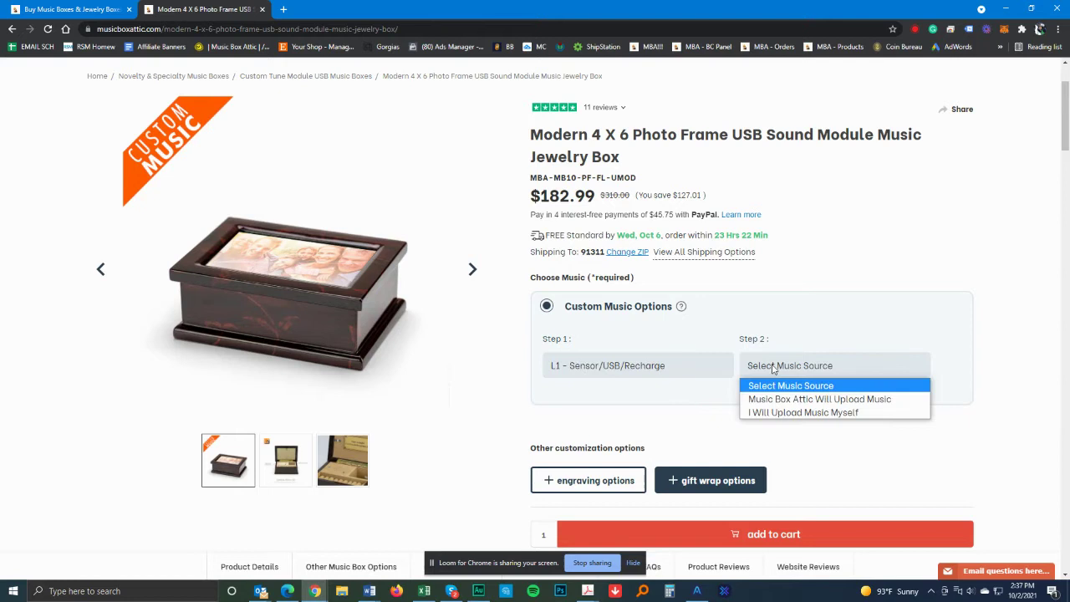
Set the music source to Music Box Attic Will Upload Music and note 'I Am Emailing You The File'.
left_click(817, 400)
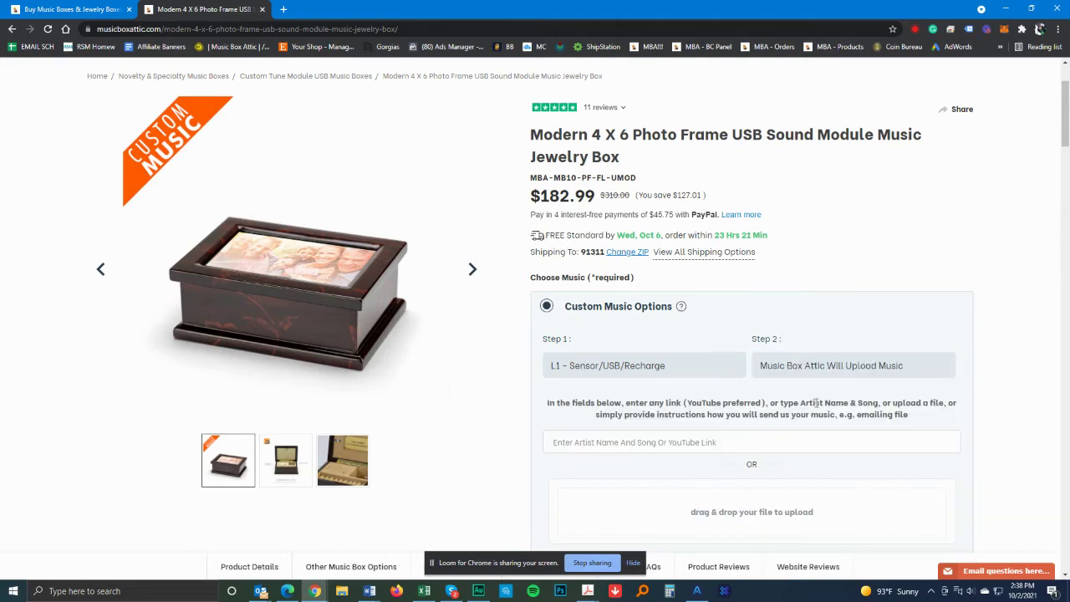
scroll(816, 380, "down", 2)
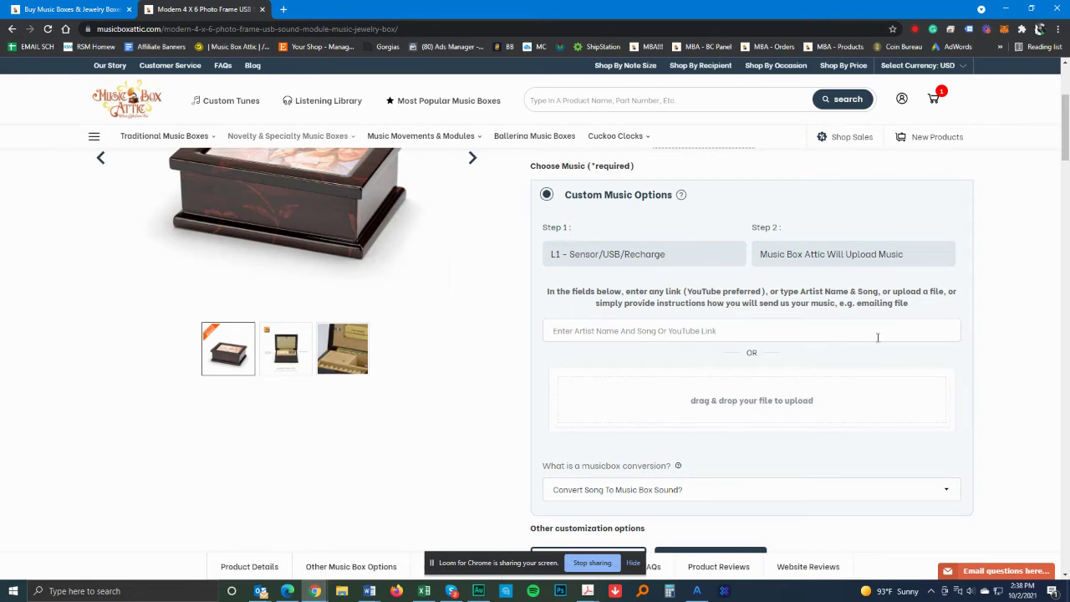
left_click(724, 330)
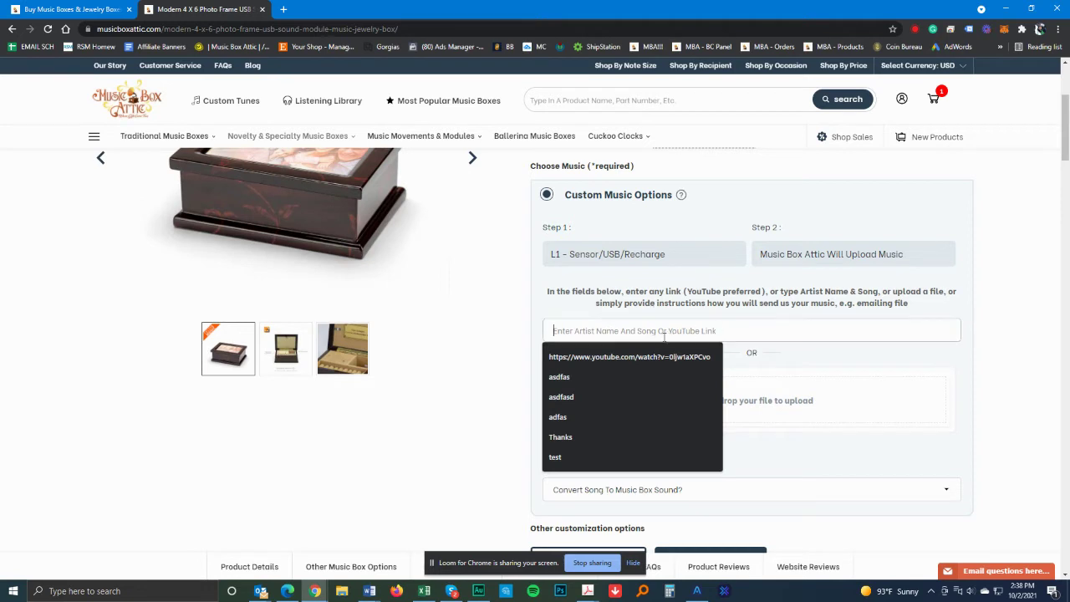
type("I Am")
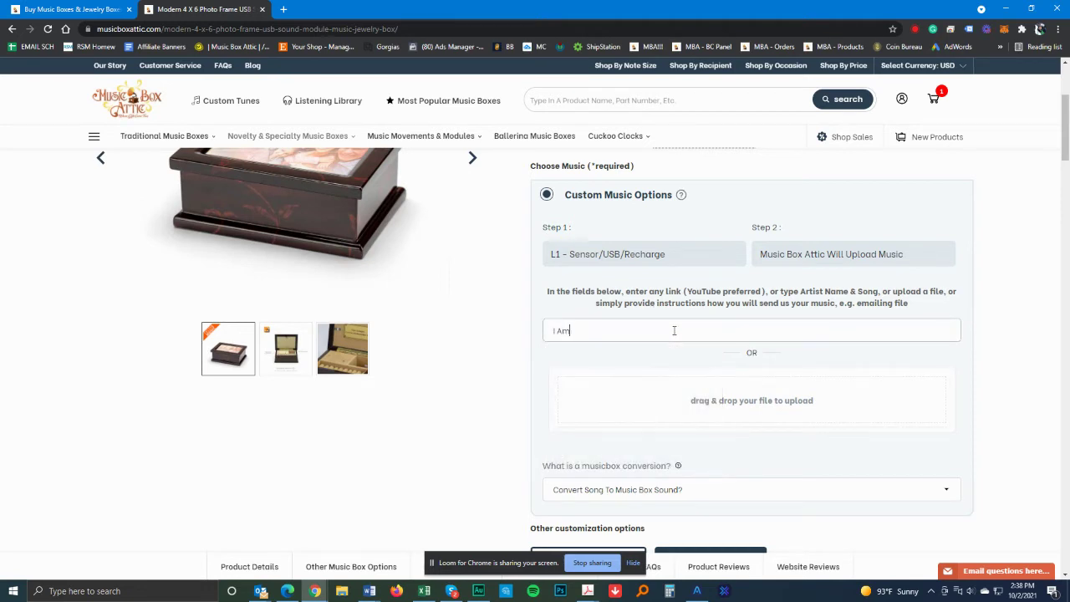
type(" Emailing Y Ou The")
key("BackSpace")
key("BackSpace")
key("BackSpace")
key("BackSpace")
type("u The File")
Replace the note with 'My Heart Wi', clear the field, and open the conversion explainer.
left_click_drag(674, 330, 524, 332)
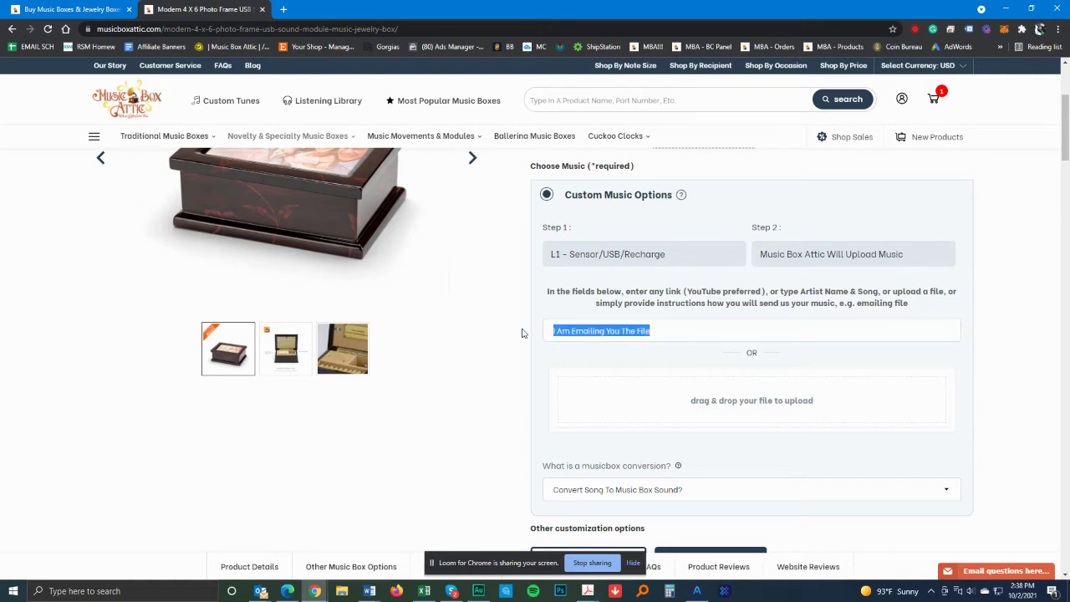
type("My Heart Will Go On -")
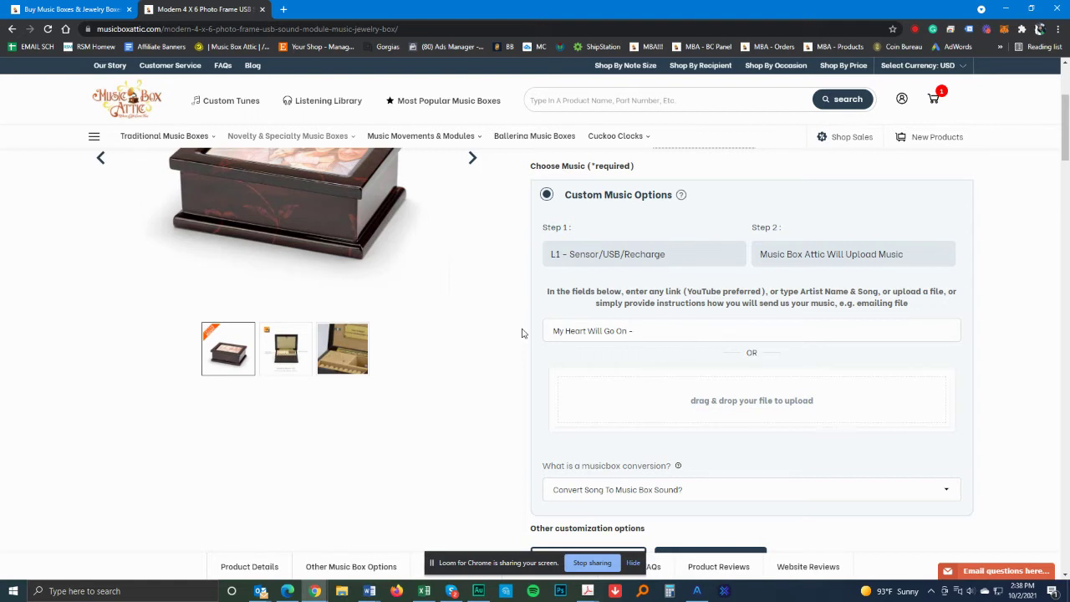
key("BackSpace")
key("BackSpace")
key("BackSpace")
key("BackSpace")
key("BackSpace")
key("BackSpace")
key("BackSpace")
key("BackSpace")
key("BackSpace")
key("BackSpace")
key("BackSpace")
key("BackSpace")
key("BackSpace")
key("BackSpace")
key("BackSpace")
key("BackSpace")
key("BackSpace")
key("BackSpace")
key("BackSpace")
key("BackSpace")
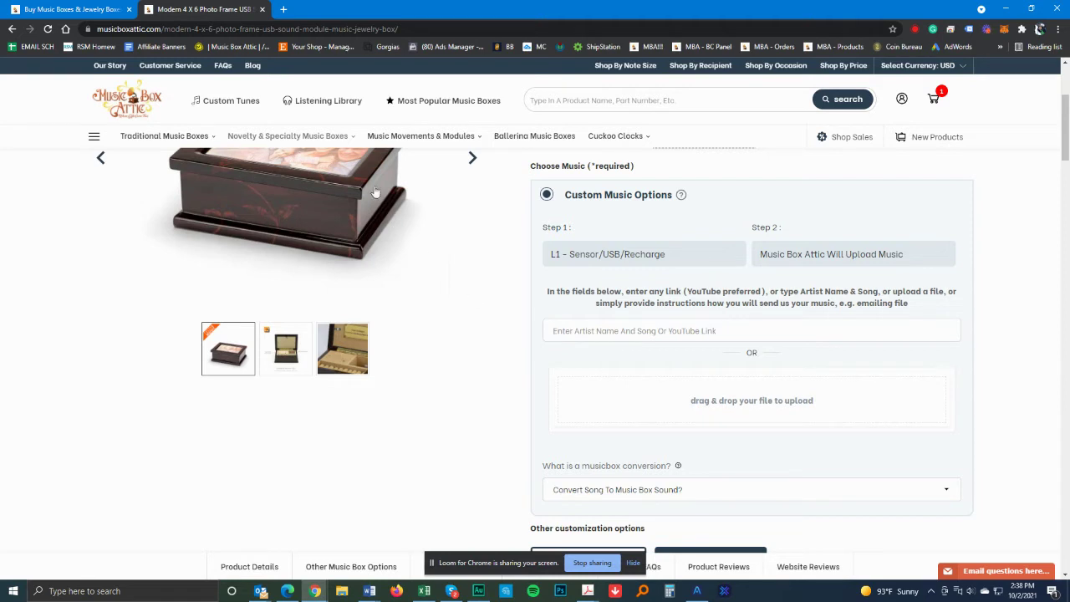
left_click(609, 334)
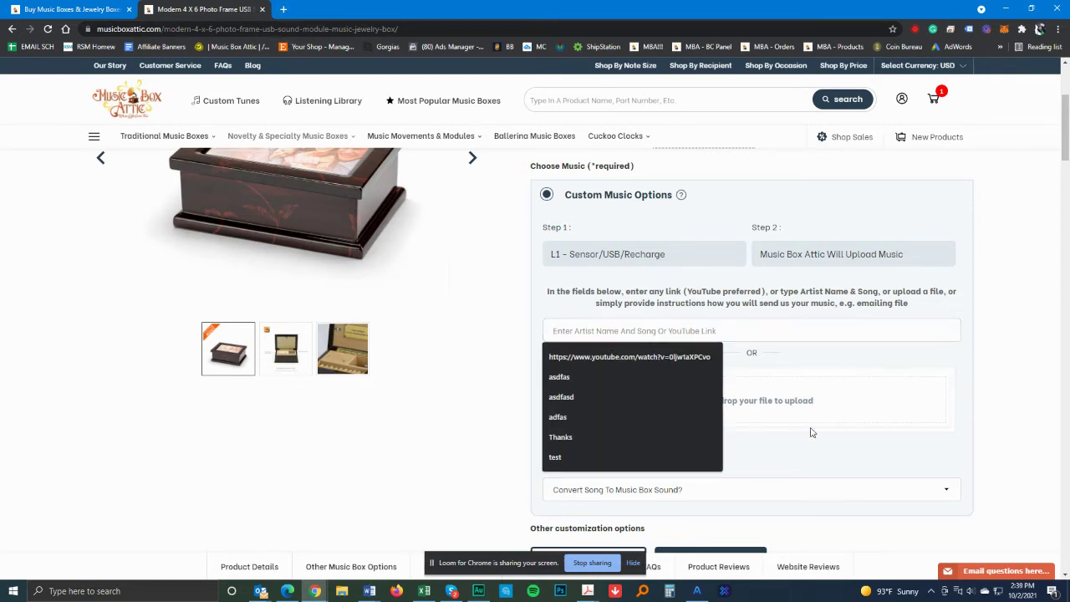
left_click(804, 459)
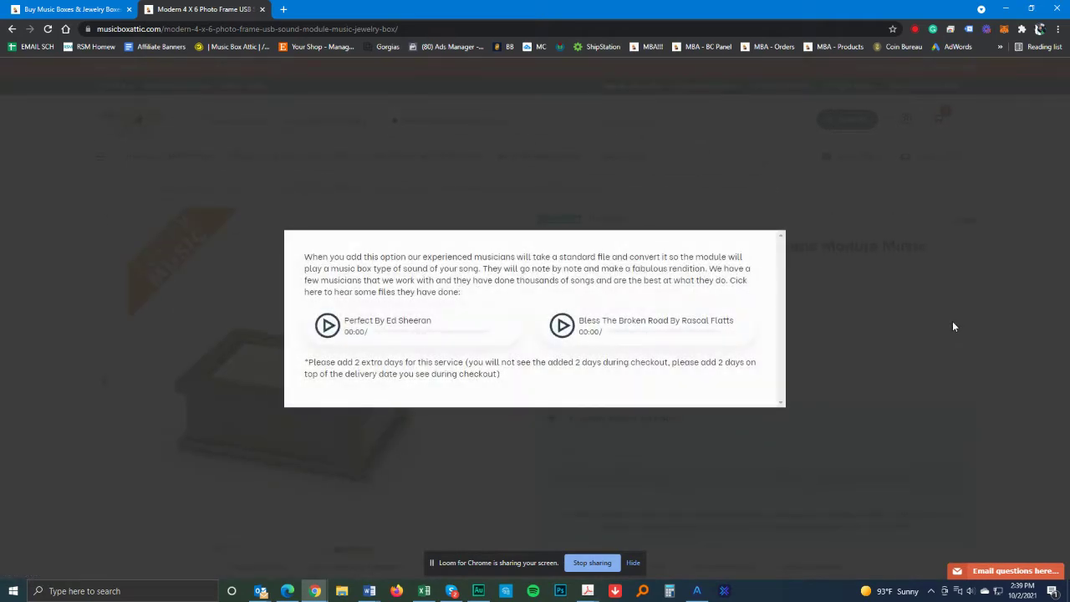
Close the explainer and set Convert Song To Music Box Sound? to Yes (+$75).
left_click(952, 326)
scroll(833, 383, "down", 3)
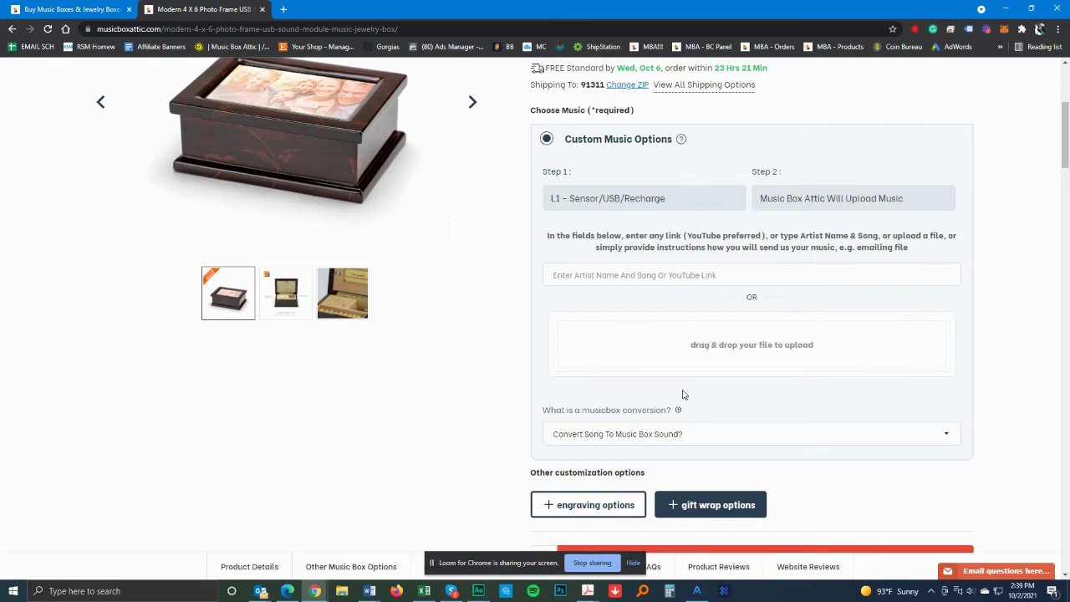
left_click(676, 435)
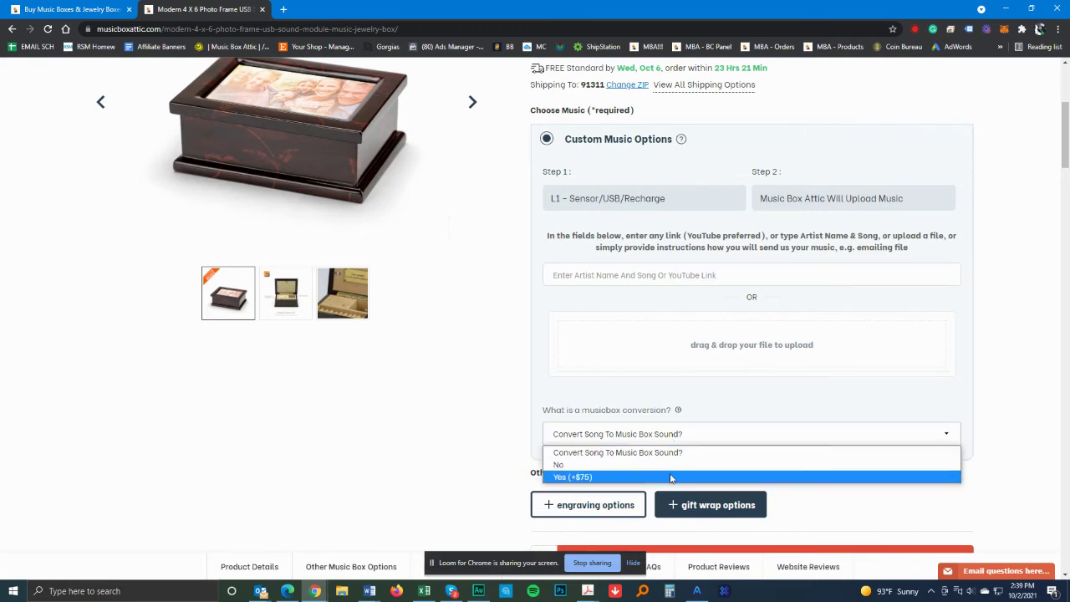
left_click(671, 477)
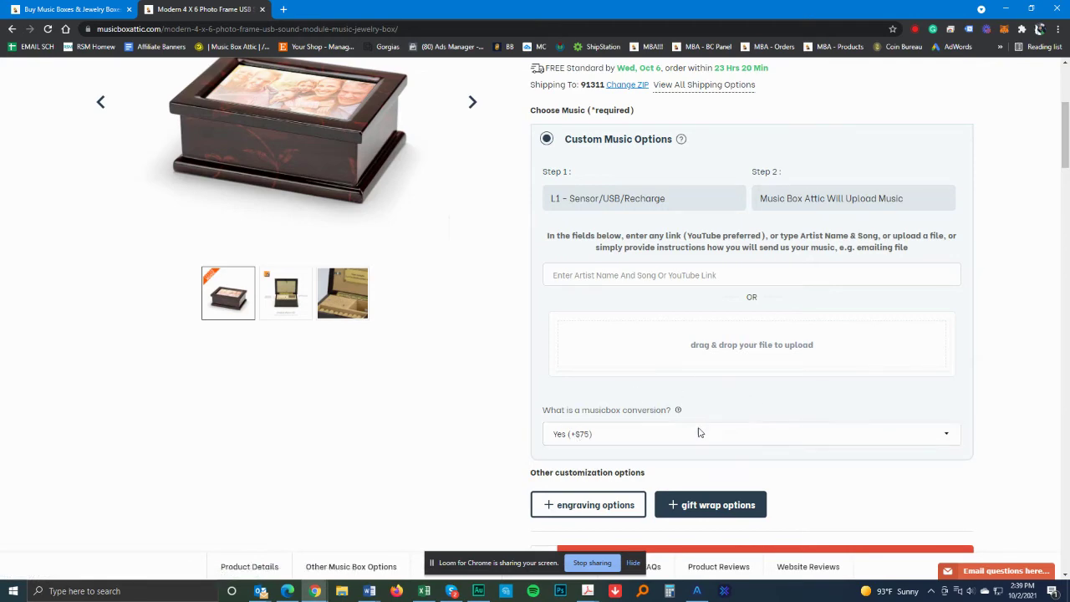
scroll(677, 438, "up", 3)
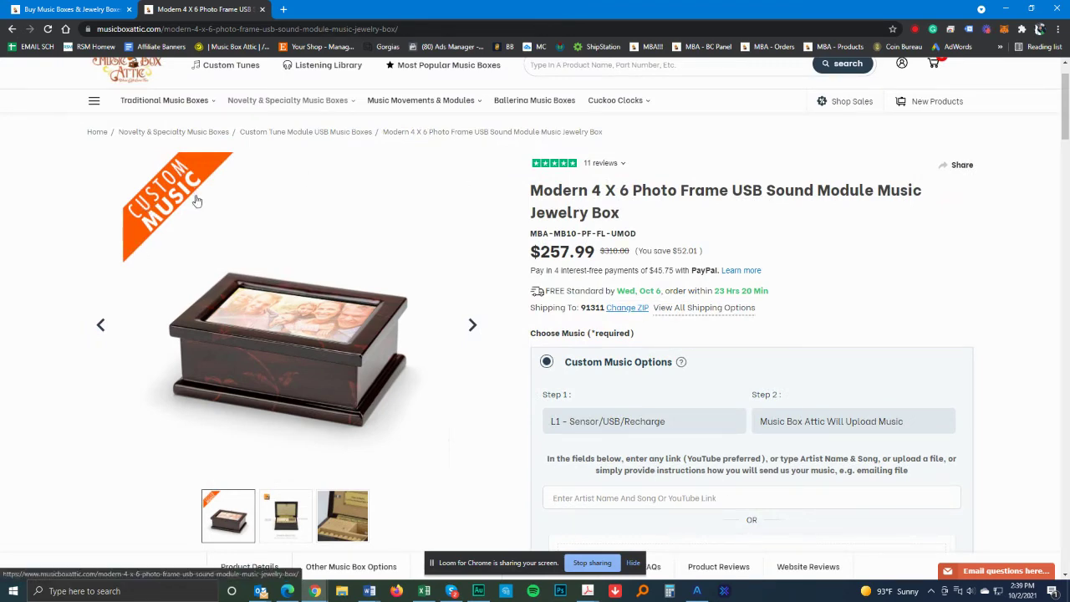
Return to the Custom Tune Module USB Music Boxes listing via the Novelty & Specialty menu and browse it.
scroll(196, 201, "up", 1)
mouse_move(272, 161)
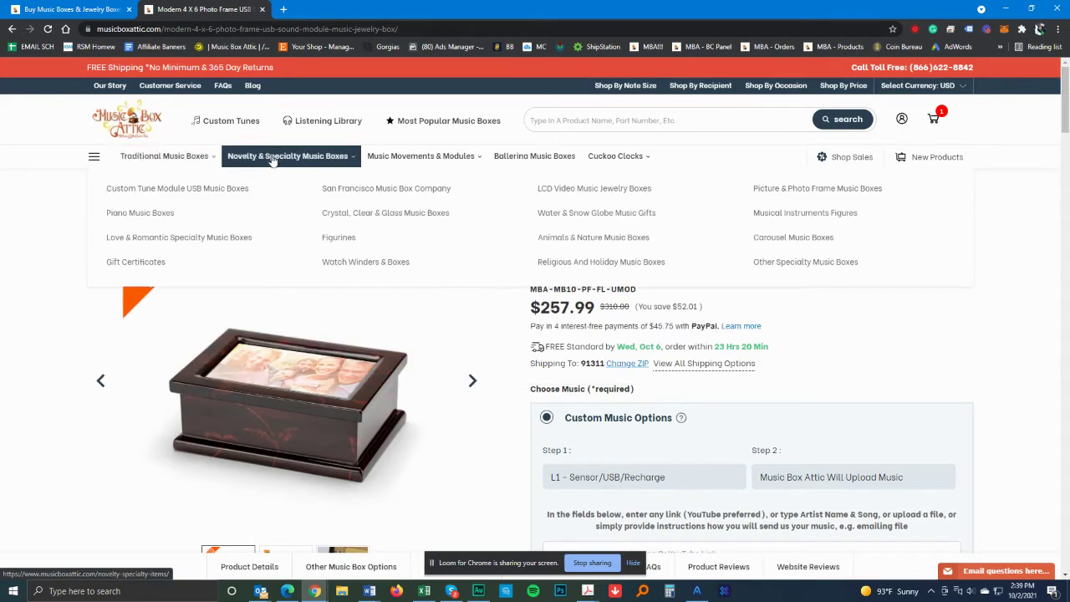
left_click(215, 195)
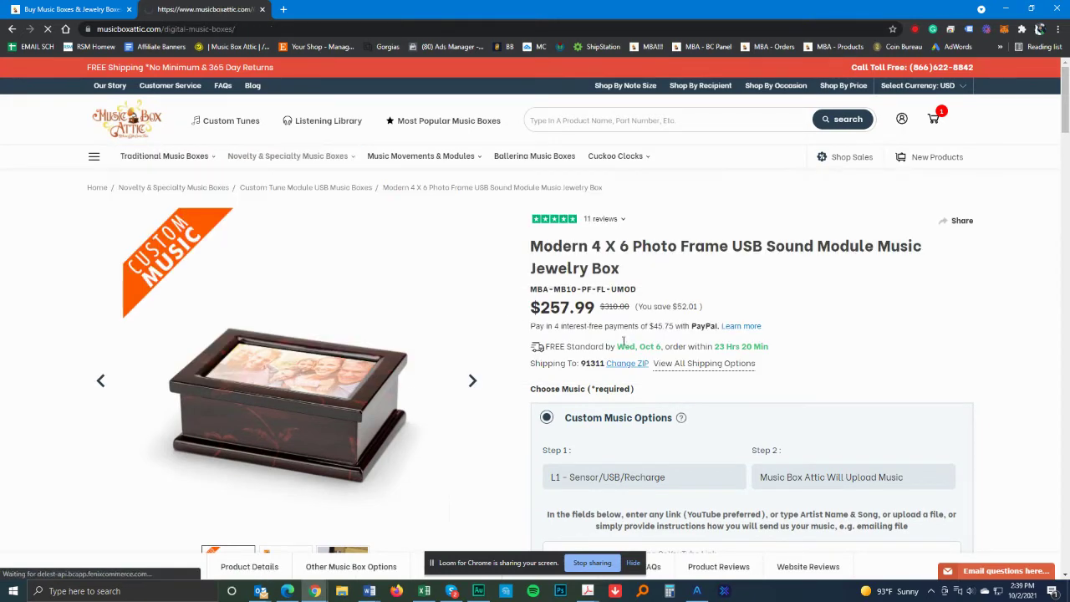
scroll(637, 475, "down", 1)
scroll(638, 475, "down", 2)
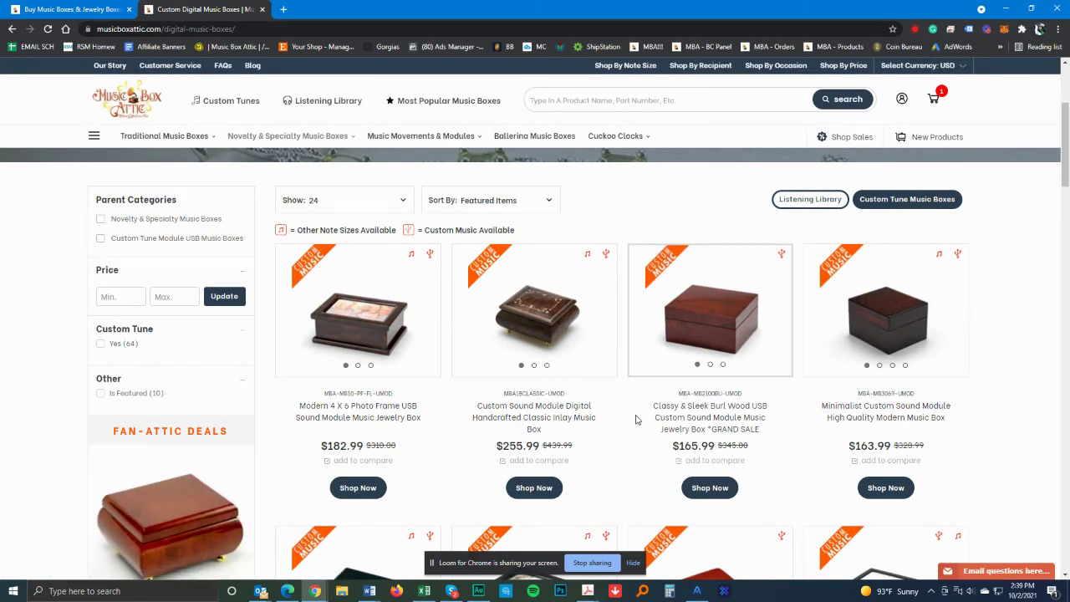
scroll(661, 402, "down", 1)
scroll(473, 429, "up", 2)
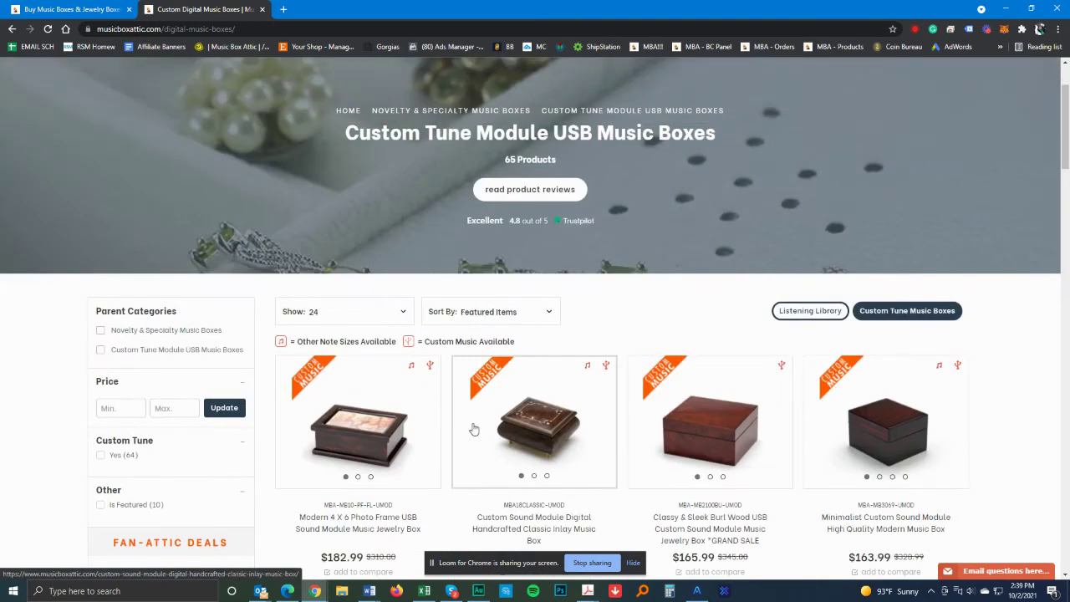
scroll(539, 443, "up", 2)
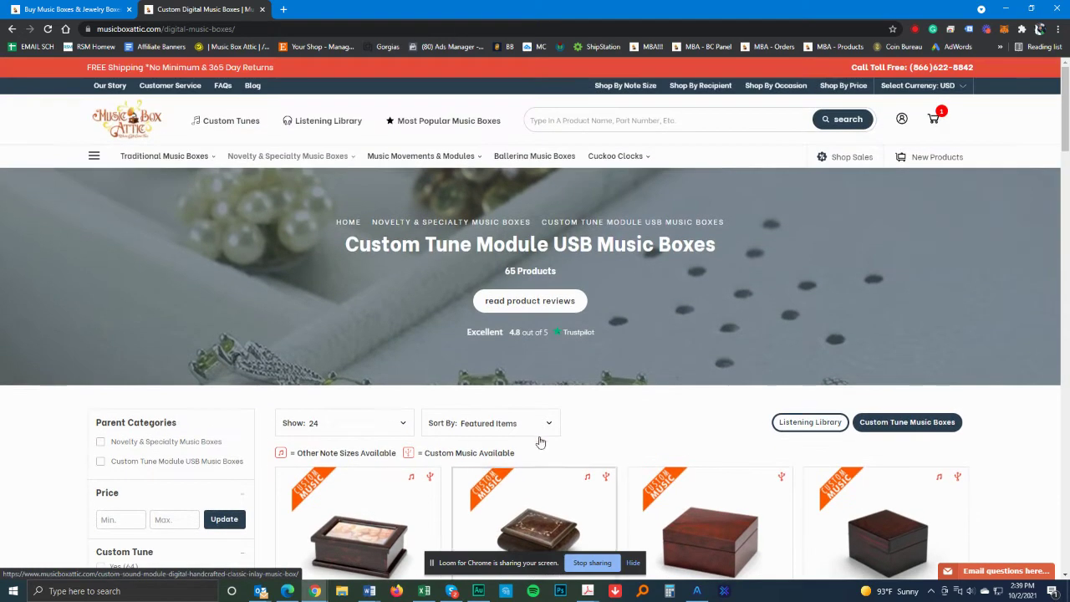
Go to the homepage and look over the Rose in Transition 23 Note box from Trending Music Boxes.
left_click(154, 122)
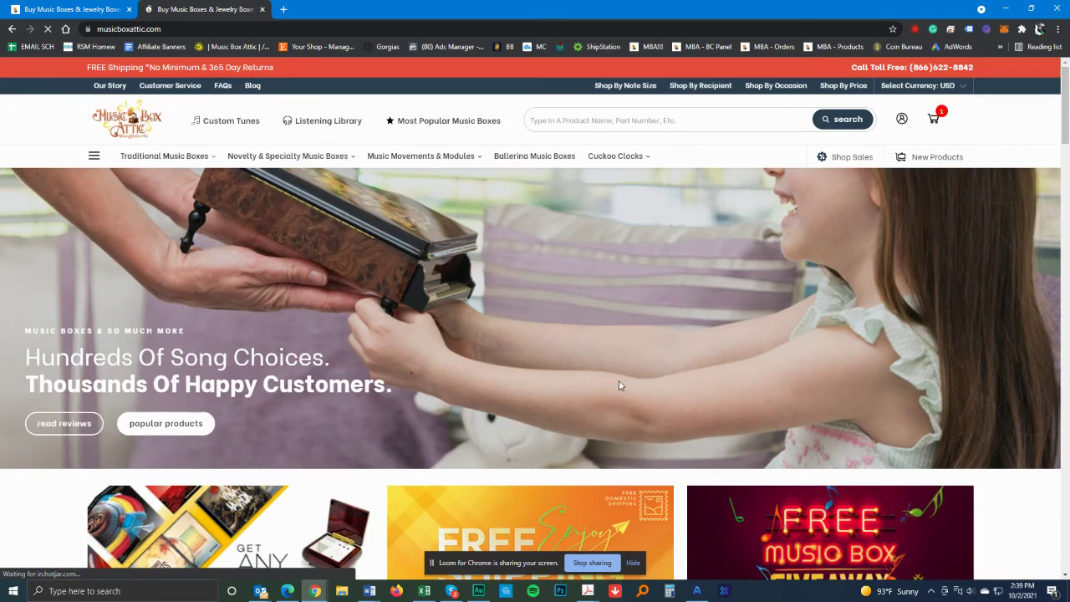
scroll(619, 382, "down", 10)
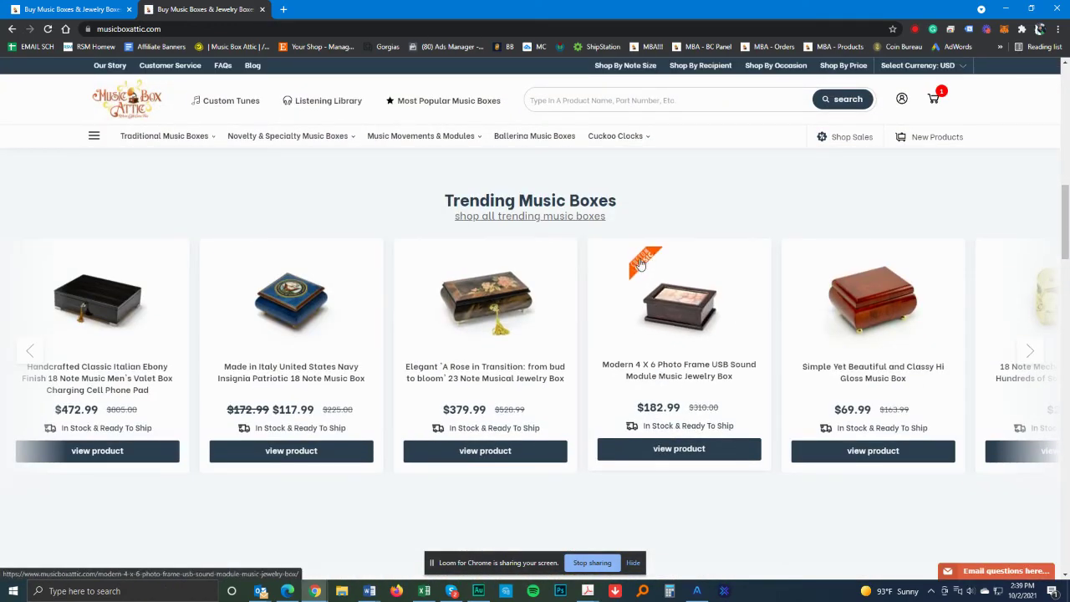
left_click(491, 295)
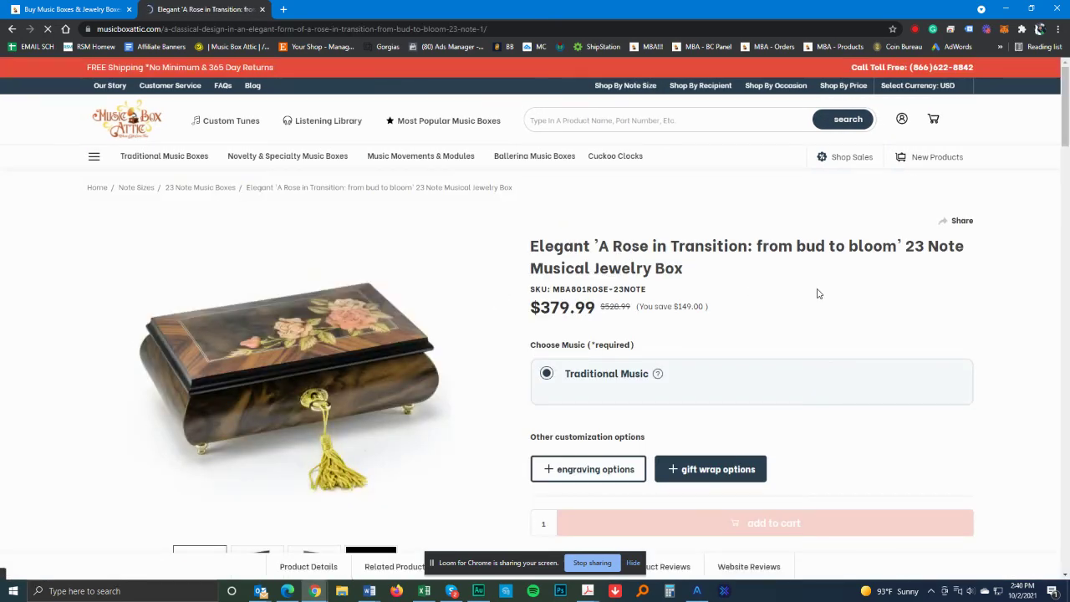
scroll(761, 278, "down", 2)
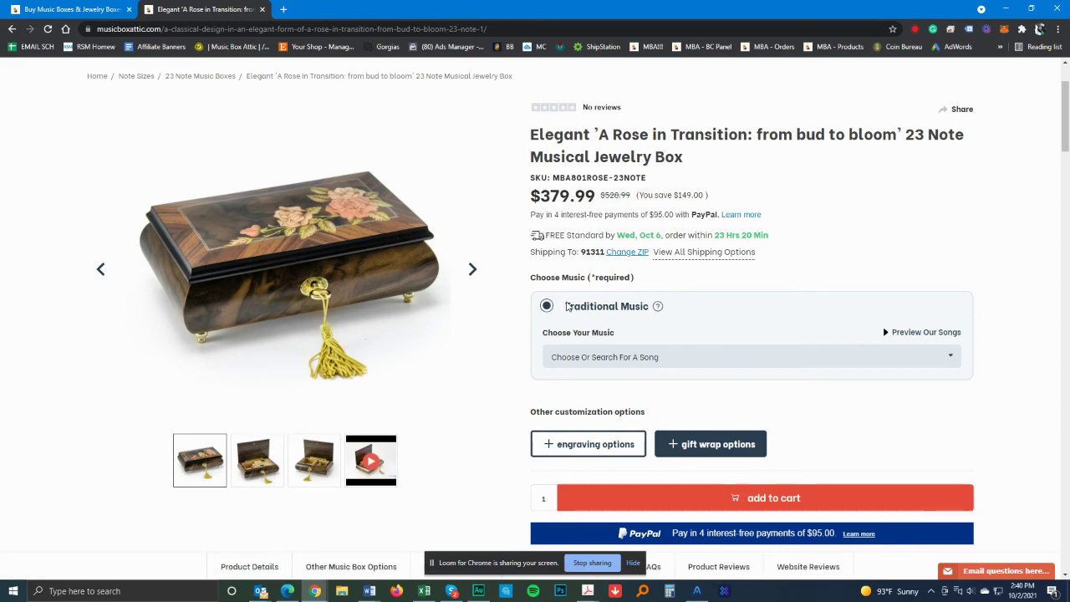
scroll(729, 389, "up", 2)
scroll(728, 390, "down", 4)
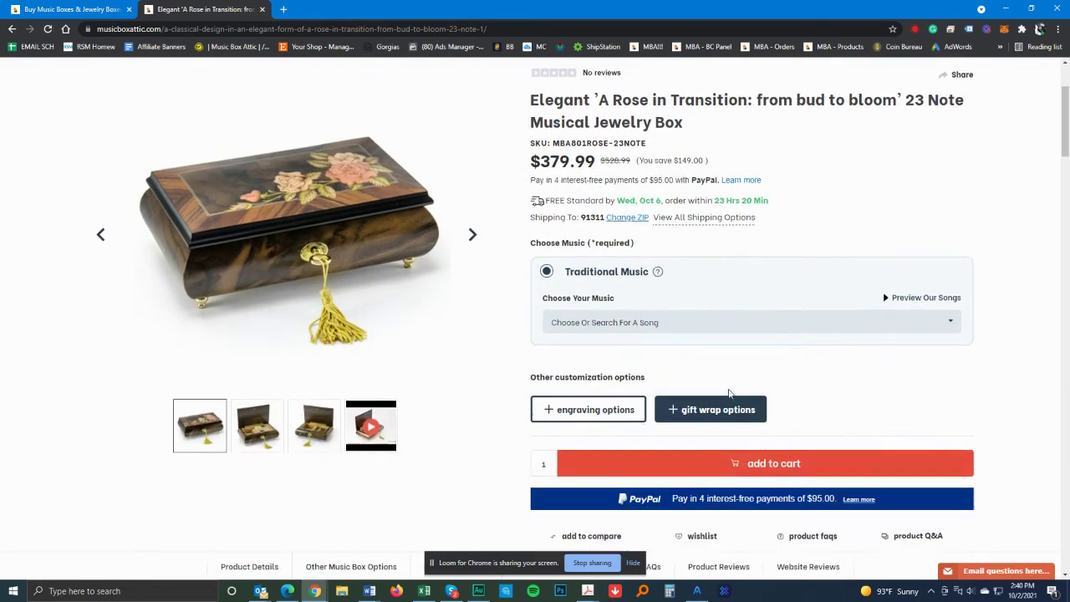
scroll(730, 393, "up", 4)
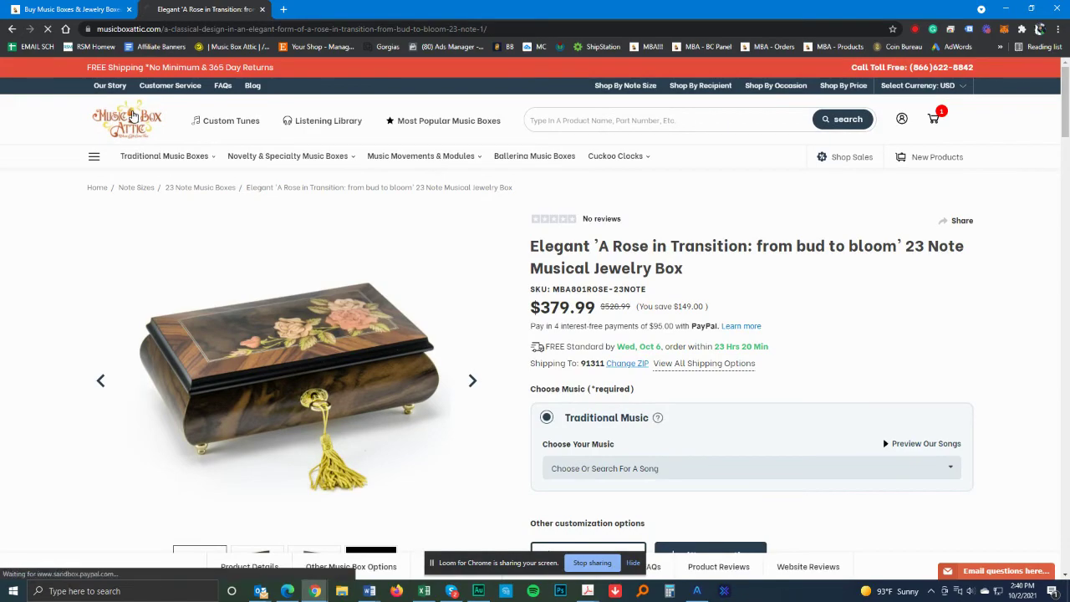
mouse_move(288, 155)
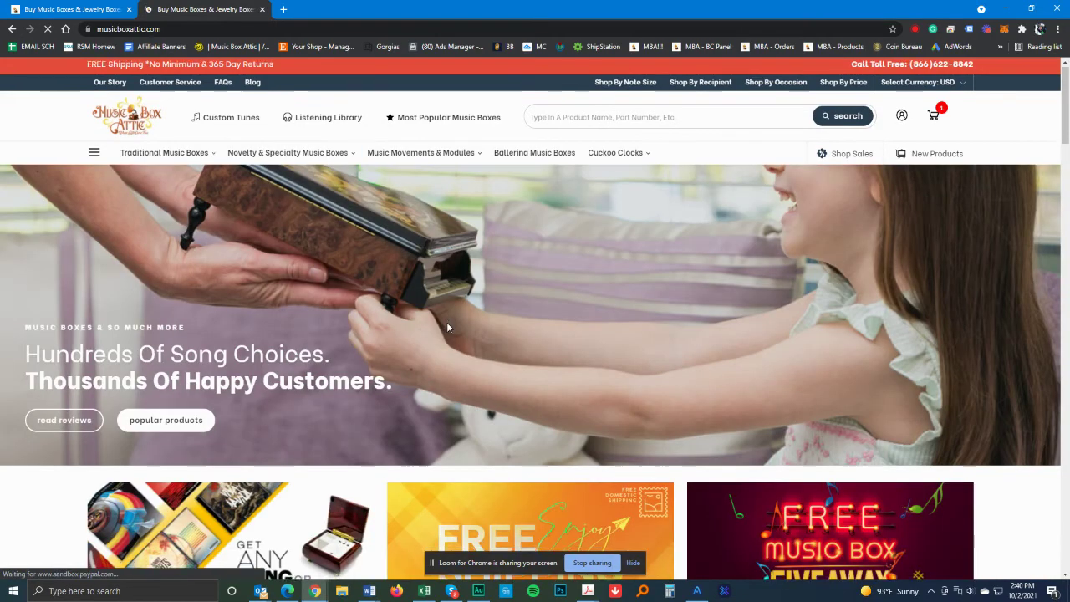
scroll(446, 322, "down", 4)
scroll(446, 327, "down", 5)
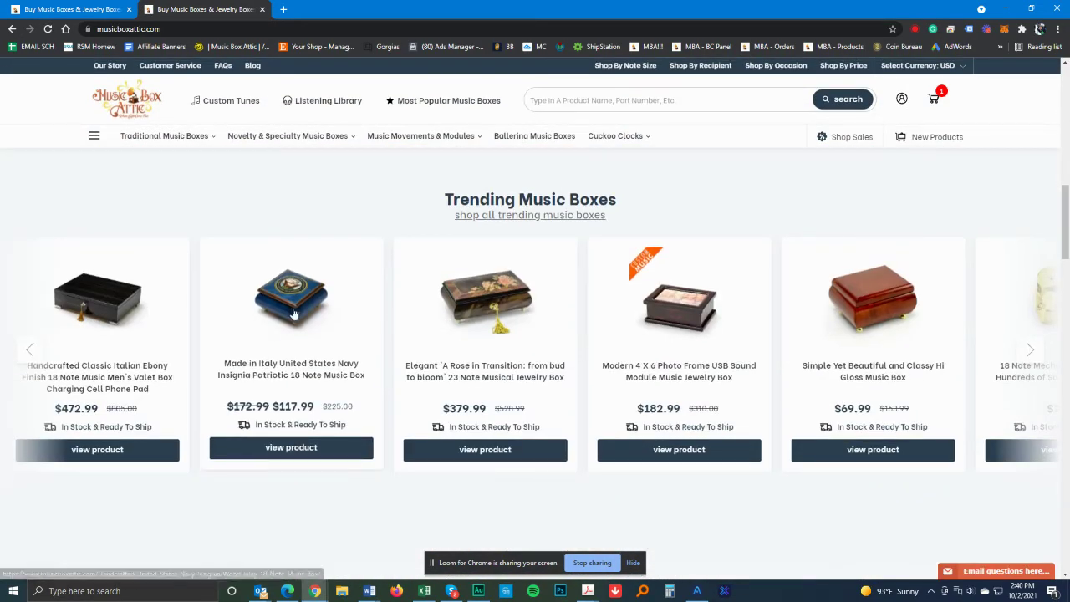
Open the Navy Insignia 18 Note music box and select Custom Music as its music choice.
left_click(293, 314)
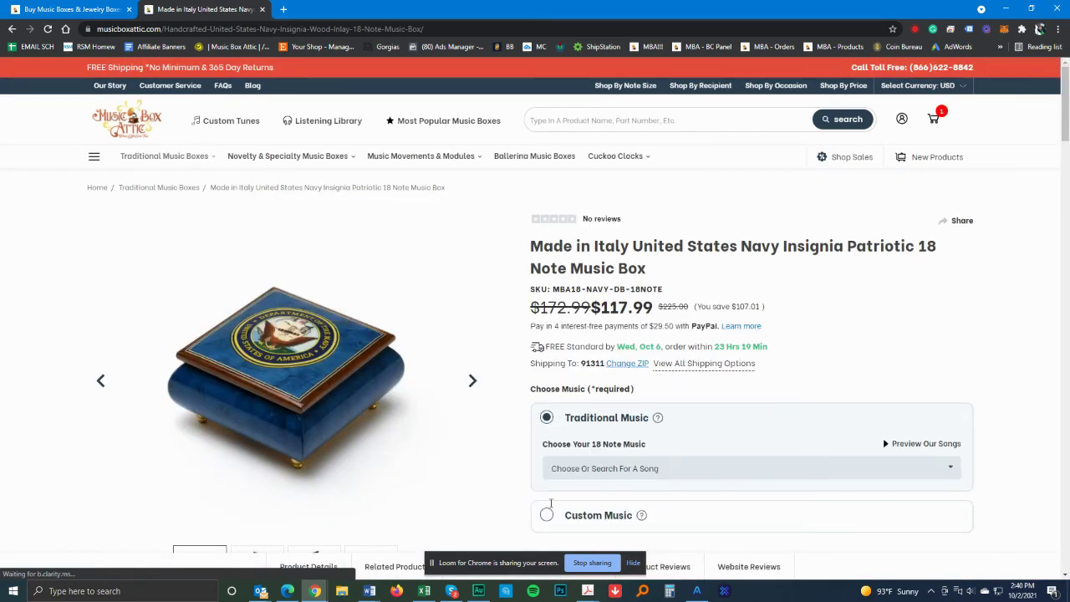
left_click(547, 516)
scroll(710, 304, "down", 2)
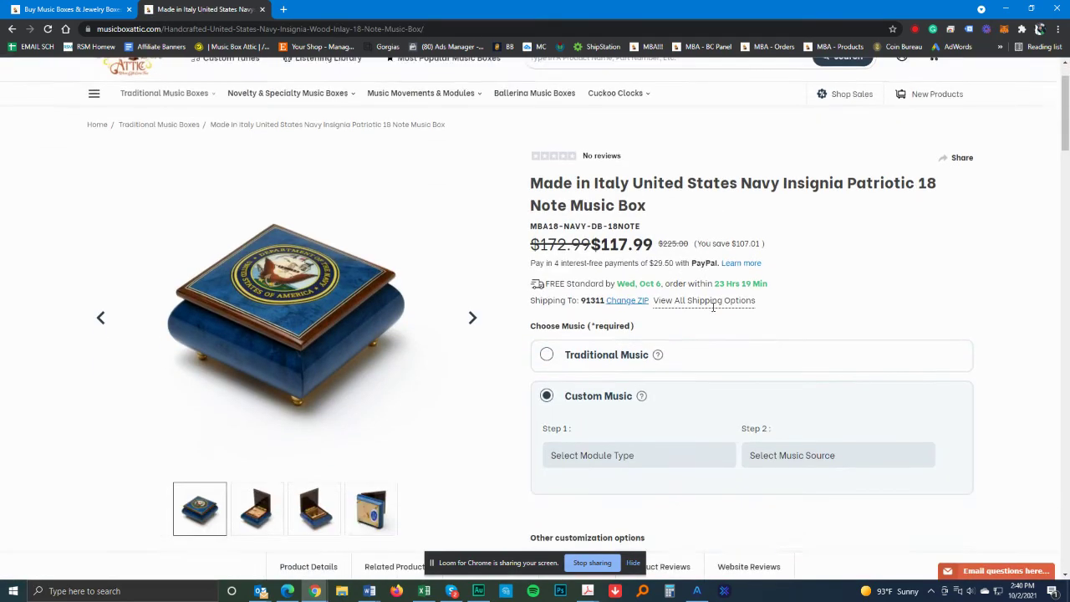
left_click(549, 307)
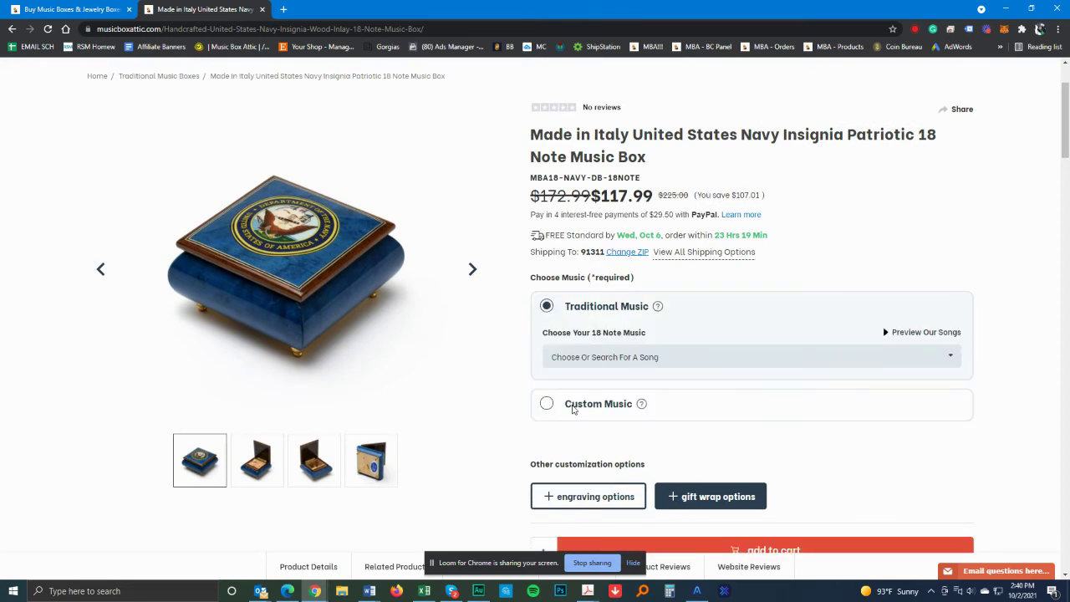
left_click(551, 404)
left_click(640, 415)
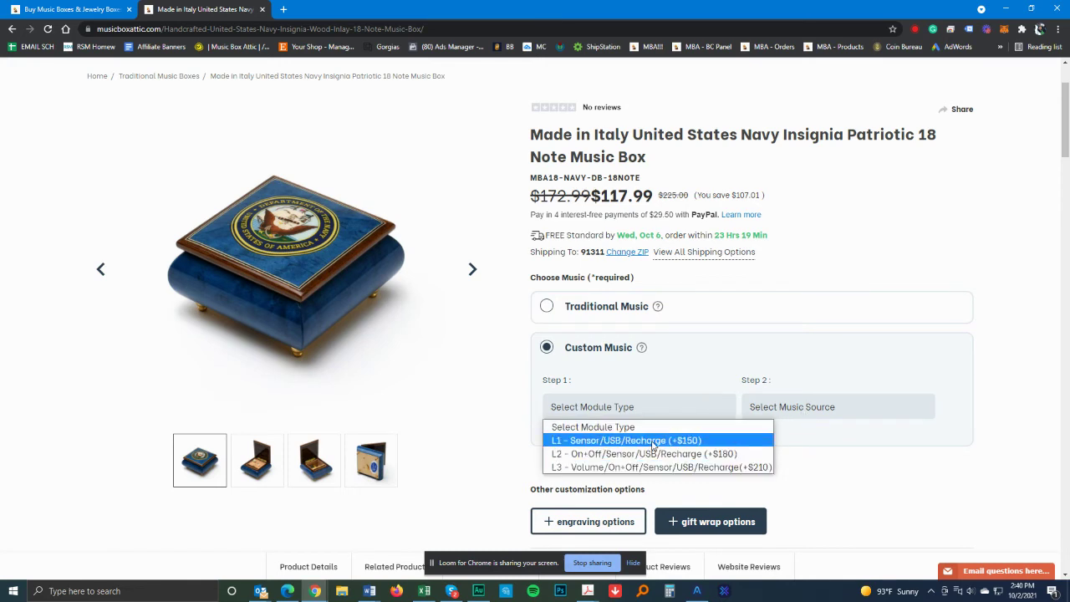
left_click(839, 410)
Set the Step 2 music source to Music Box Attic Will Upload Music.
left_click(840, 409)
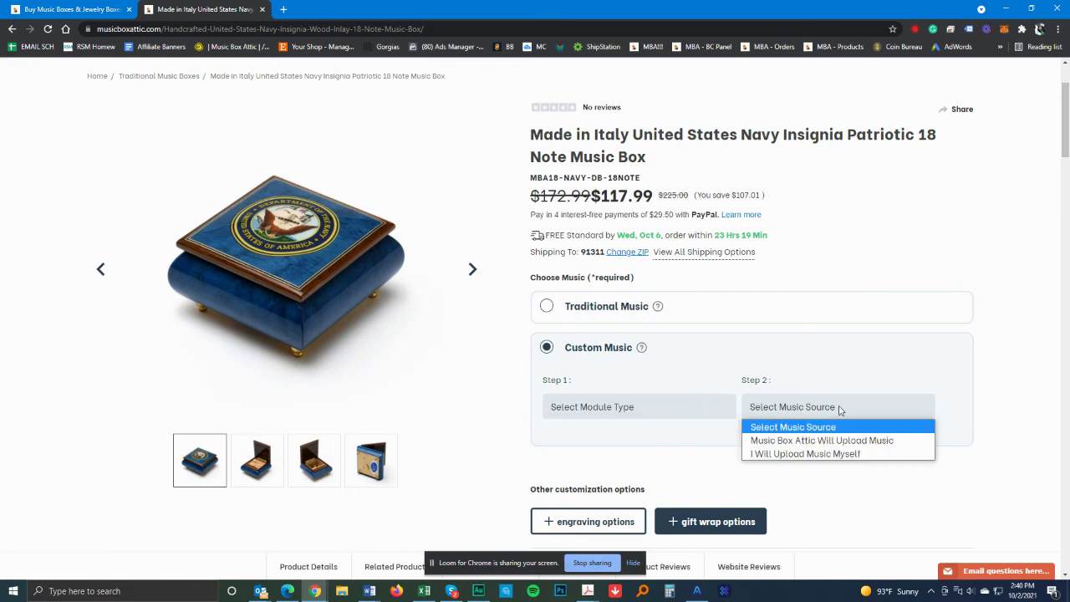
left_click(837, 453)
scroll(814, 369, "down", 2)
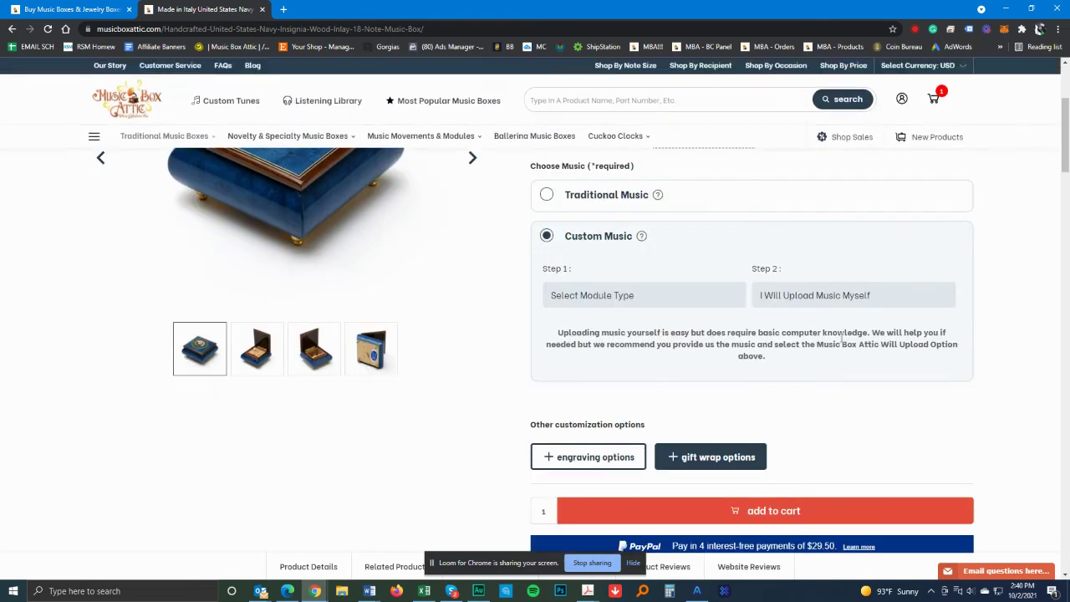
left_click(790, 297)
left_click(757, 330)
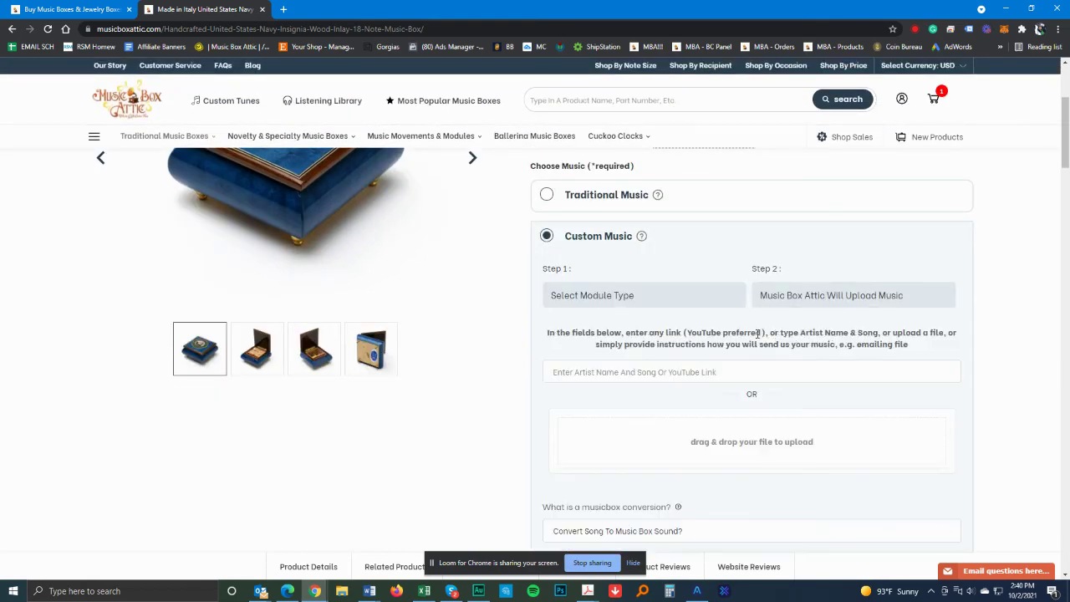
scroll(705, 349, "down", 1)
scroll(705, 349, "down", 1)
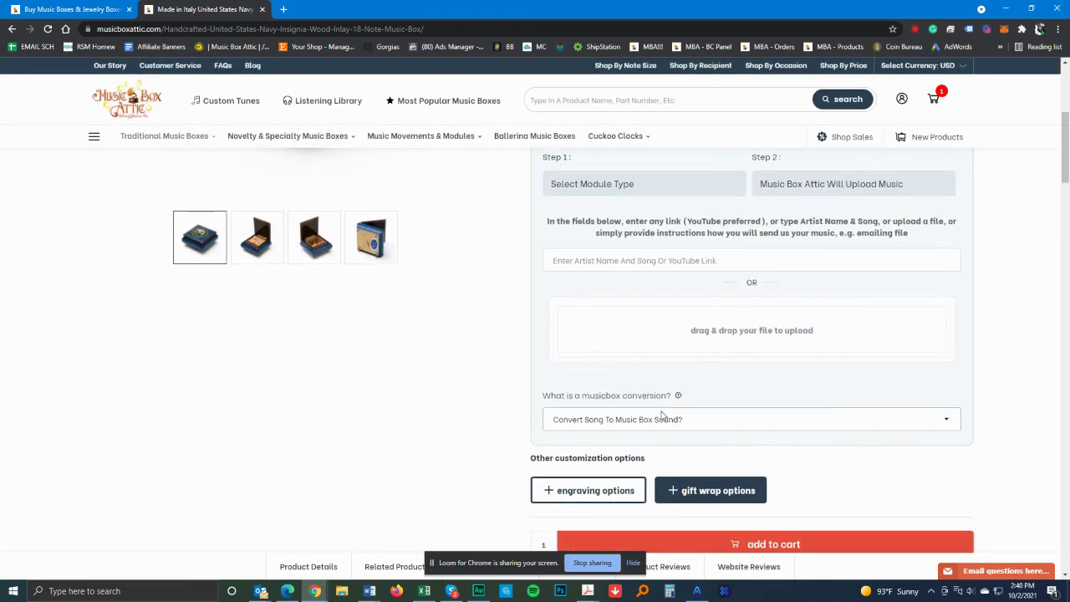
scroll(661, 415, "up", 3)
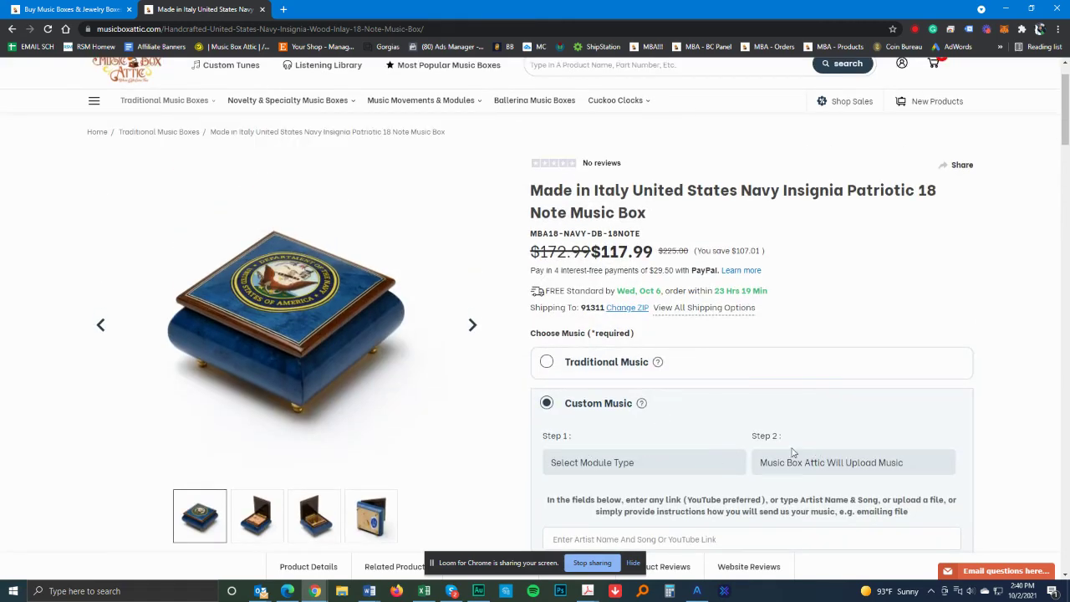
scroll(692, 495, "down", 1)
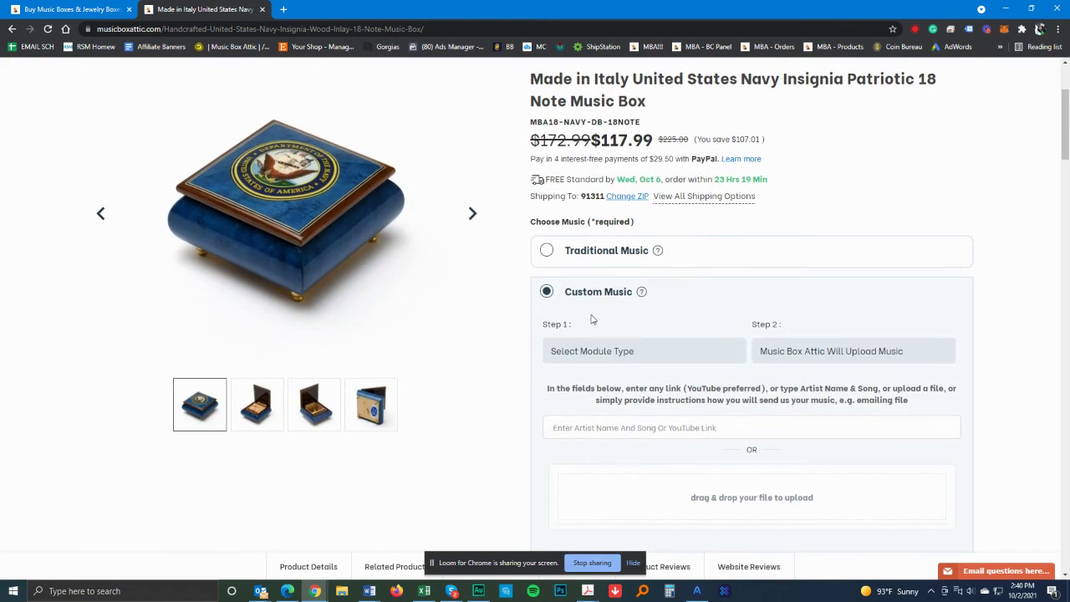
Check the Custom Music help, then browse the Create A Custom Music Box page from Custom Tunes.
left_click(641, 292)
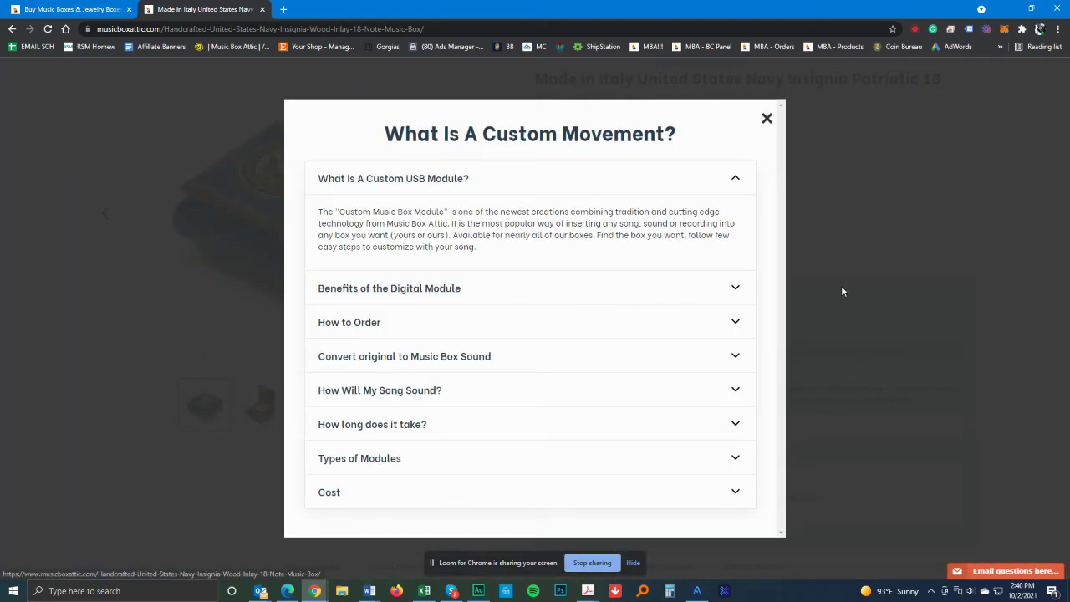
left_click(843, 291)
left_click(225, 121)
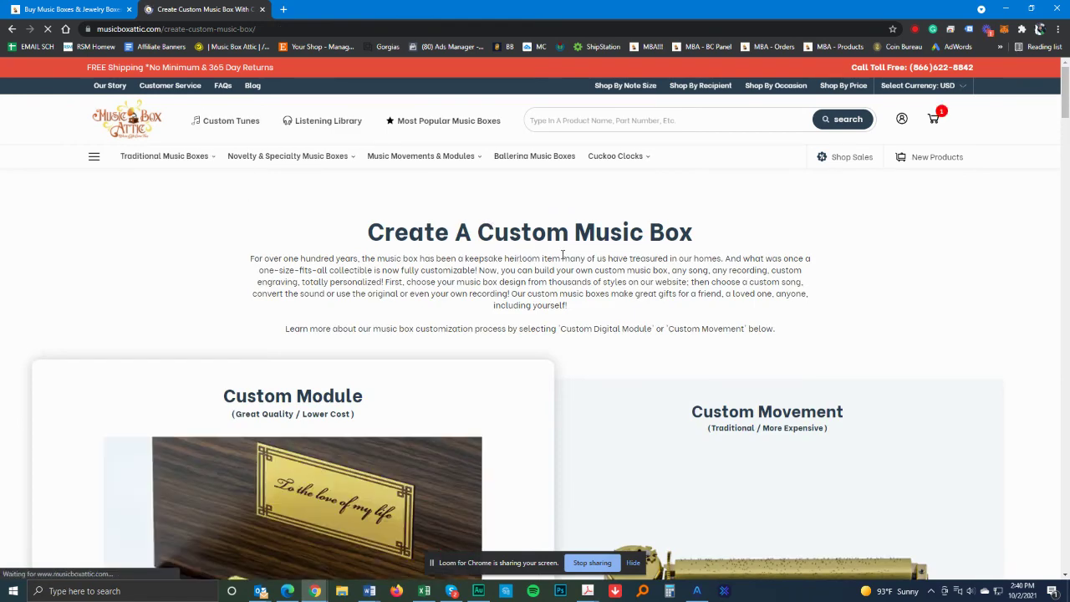
scroll(562, 255, "down", 2)
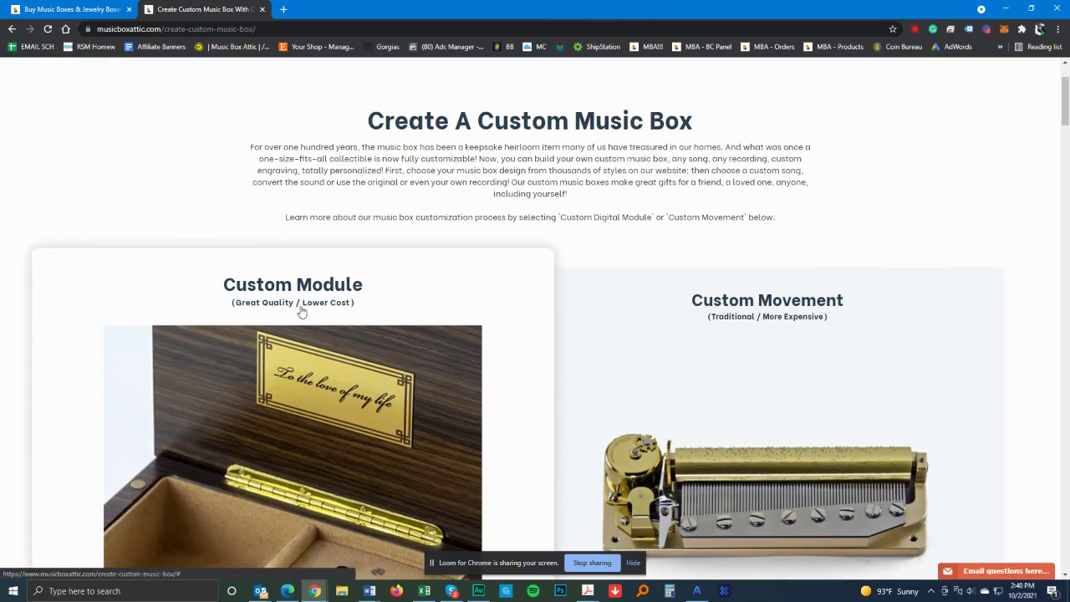
scroll(361, 372, "down", 3)
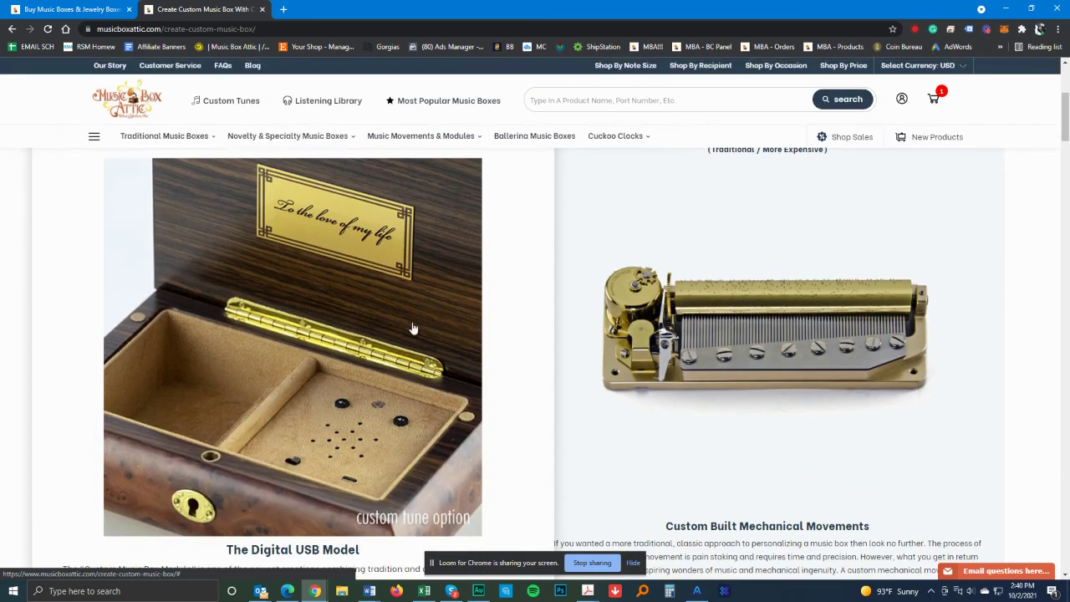
scroll(333, 340, "down", 8)
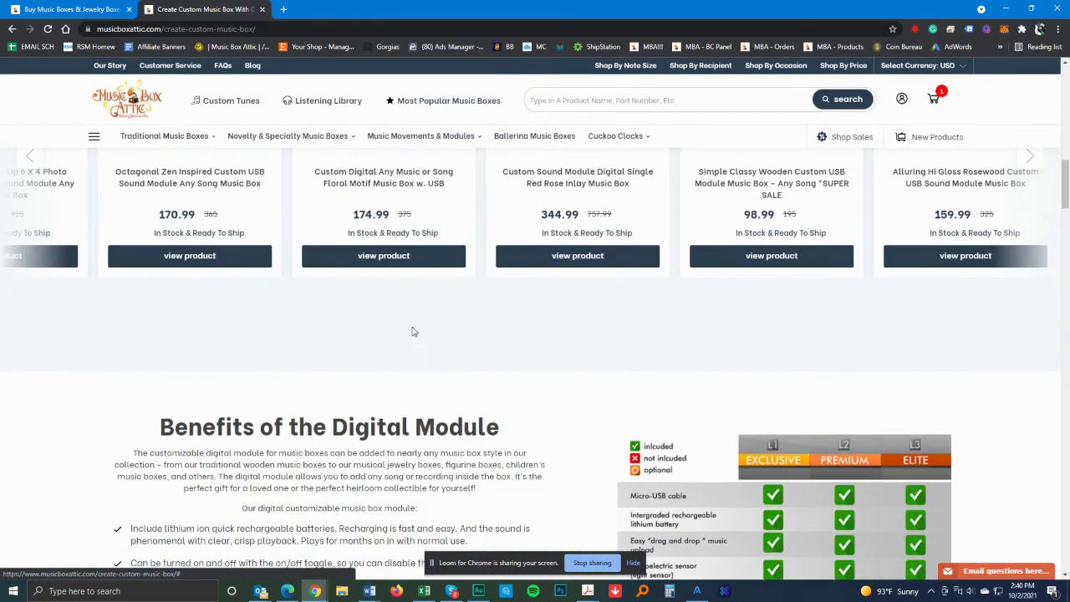
scroll(608, 387, "down", 10)
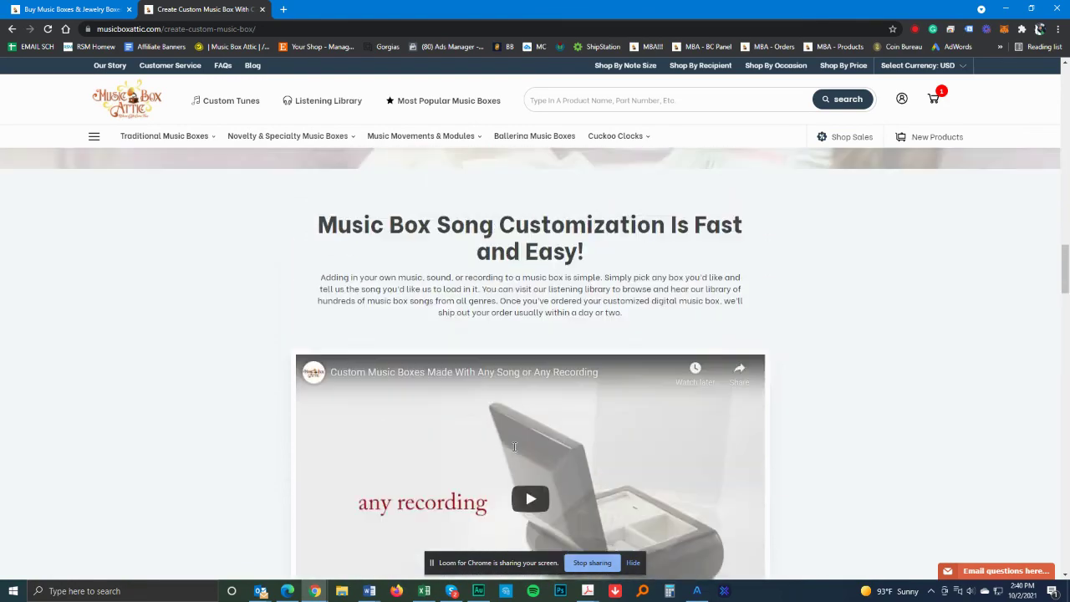
scroll(514, 446, "up", 3)
scroll(560, 461, "up", 15)
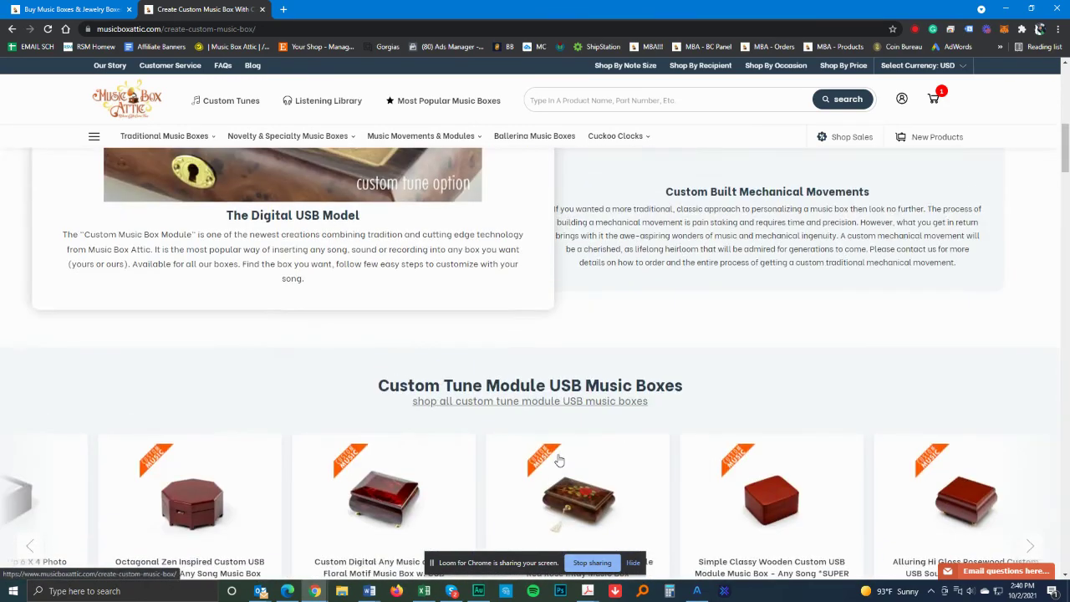